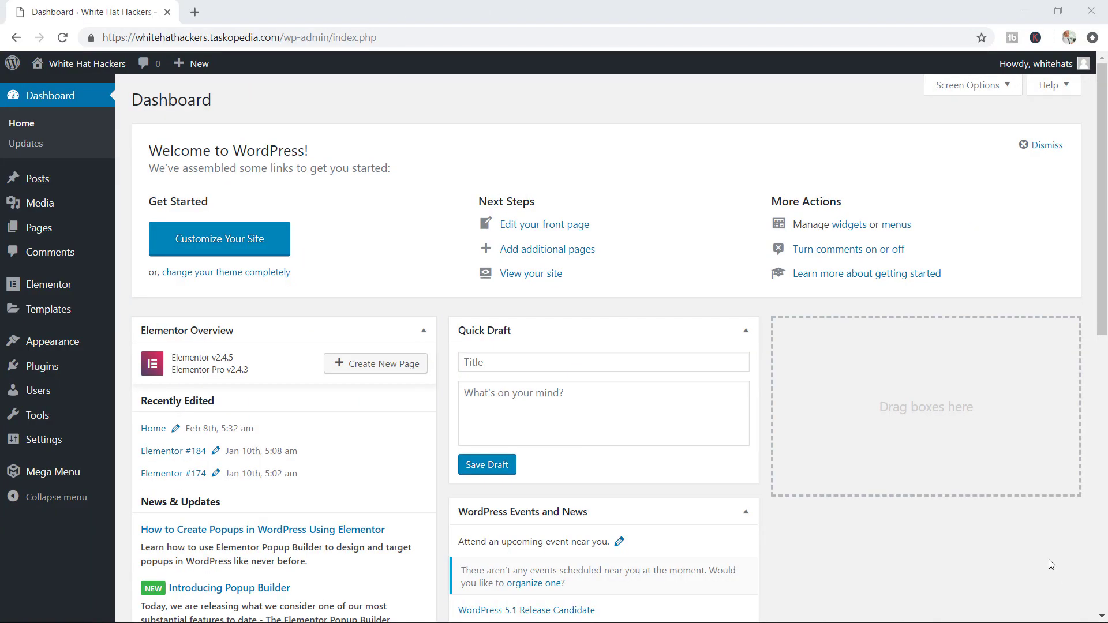
From Templates > Popups, create a Popup-type template named 'Pop Up 1'.
{"action": "mouse_move", "coordinate": [67, 314]}
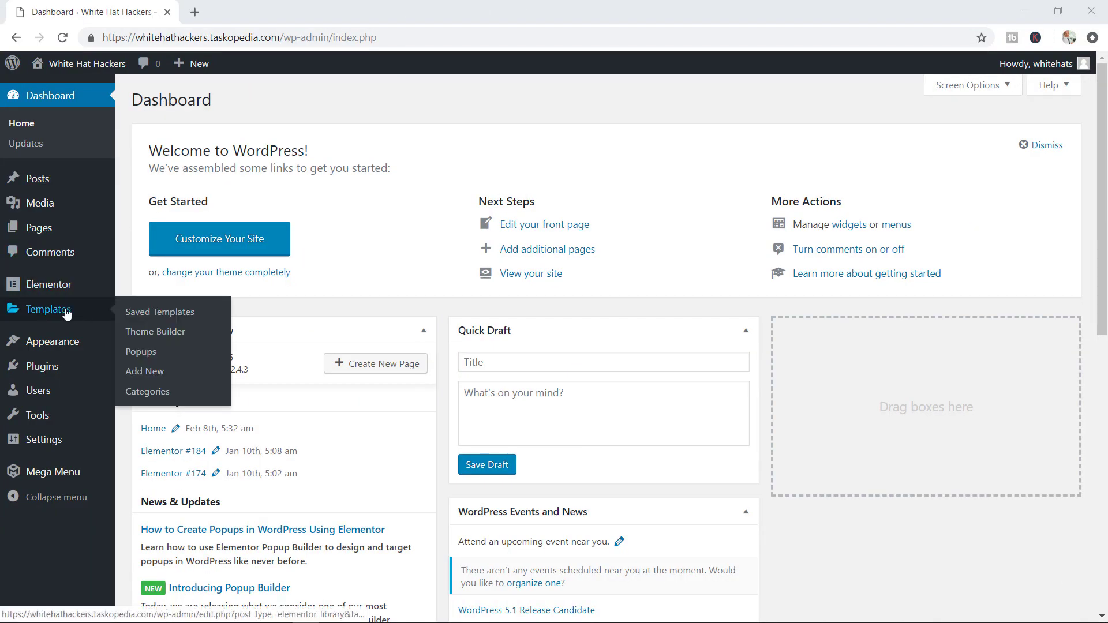
{"action": "left_click", "coordinate": [142, 353]}
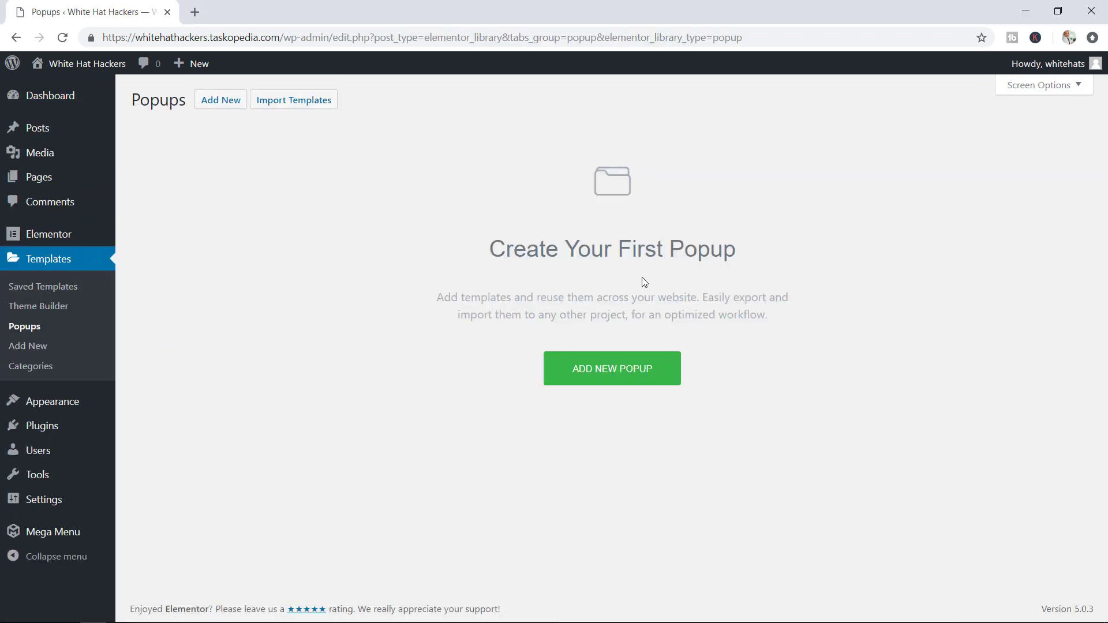
{"action": "left_click", "coordinate": [637, 376]}
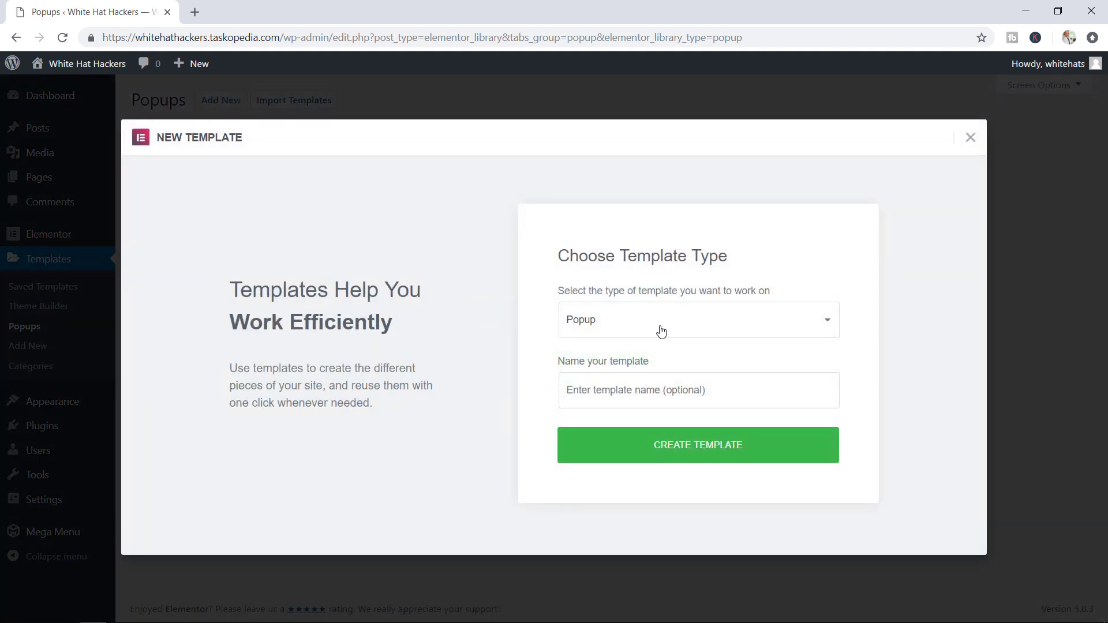
{"action": "left_click", "coordinate": [663, 326]}
{"action": "left_click", "coordinate": [601, 323]}
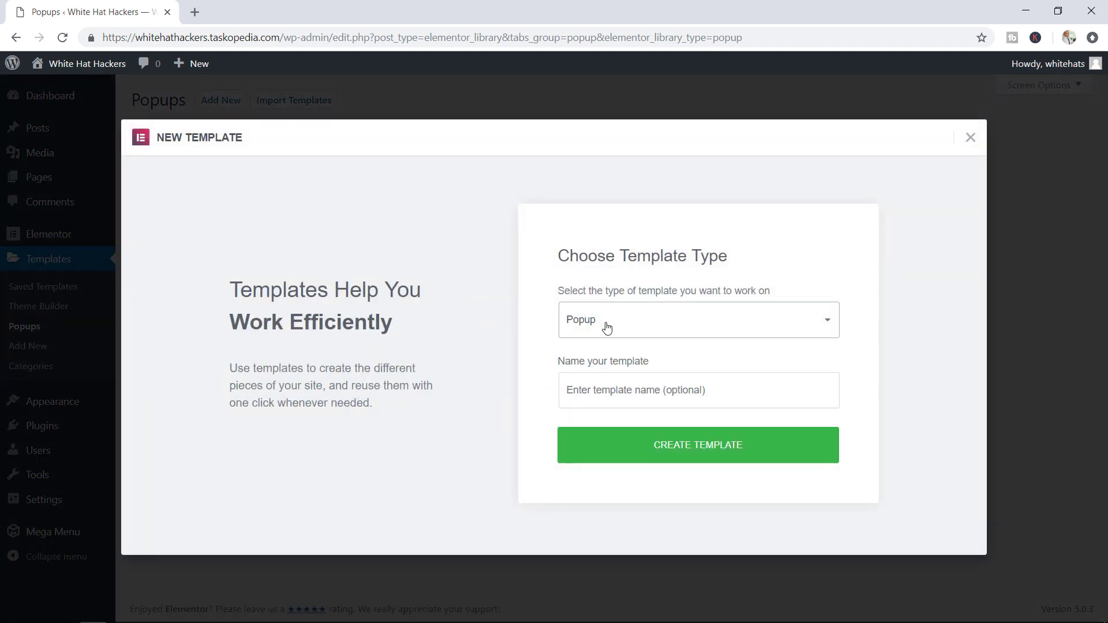
{"action": "left_click", "coordinate": [621, 390]}
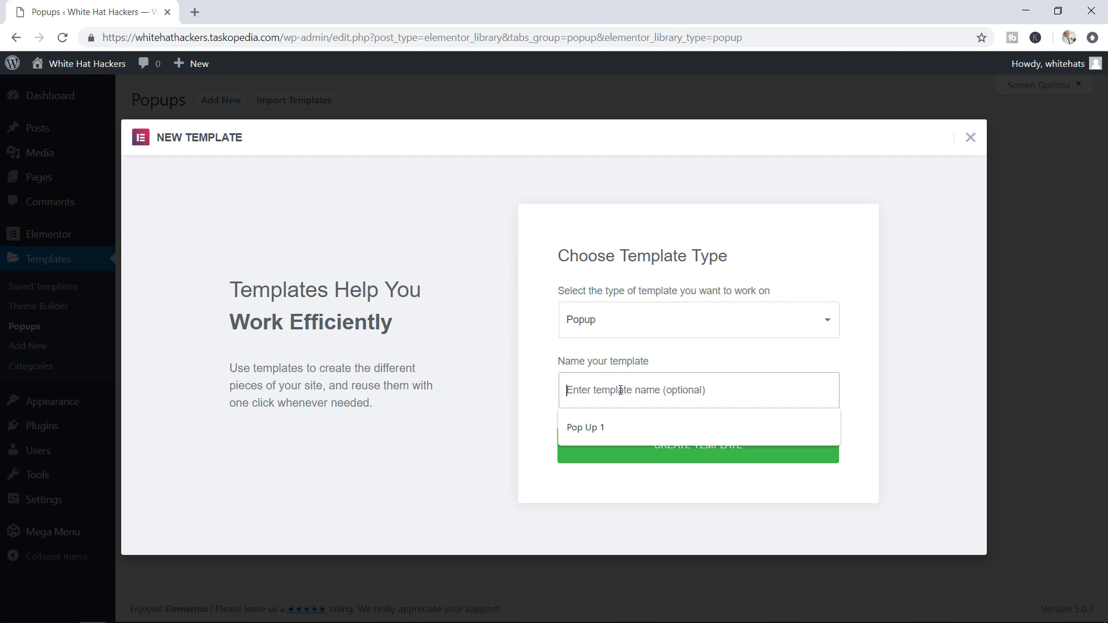
{"action": "left_click", "coordinate": [595, 433]}
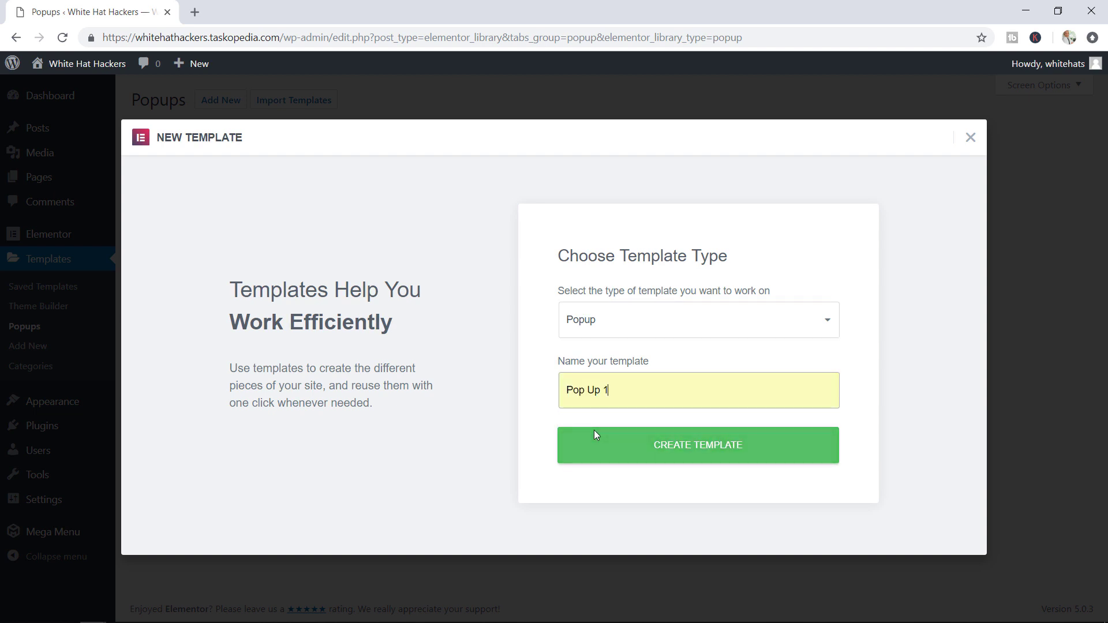
{"action": "left_click", "coordinate": [713, 449]}
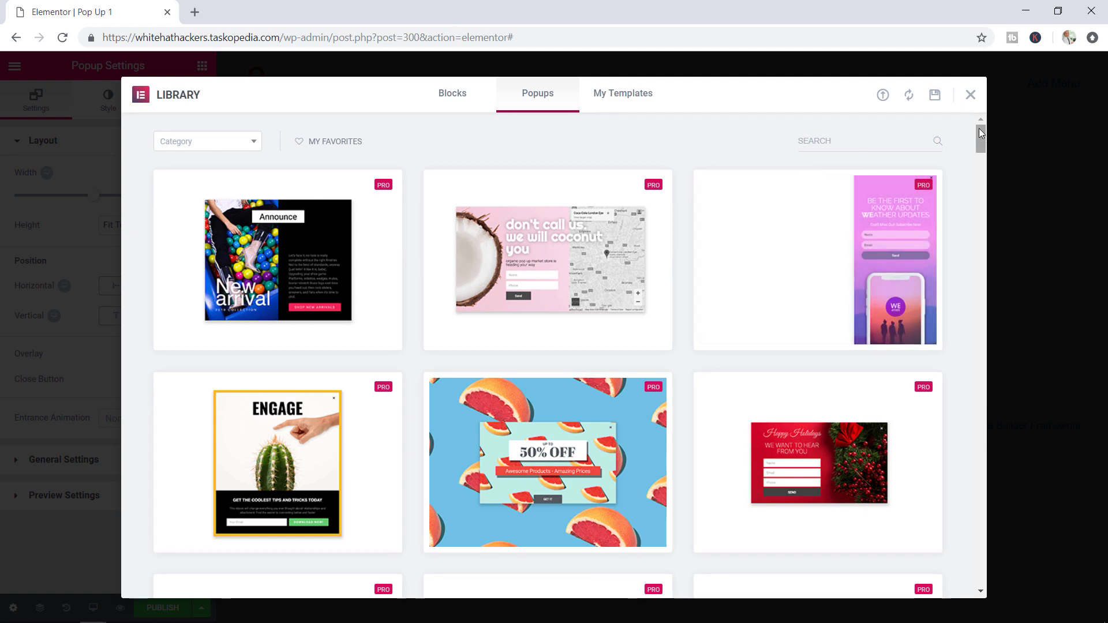
Browse the popup library filtered to Bottom Bar, then to Classic designs.
{"action": "mouse_move", "coordinate": [982, 132]}
{"action": "left_mouse_down"}
{"action": "mouse_move", "coordinate": [979, 176]}
{"action": "mouse_move", "coordinate": [980, 124]}
{"action": "left_mouse_up"}
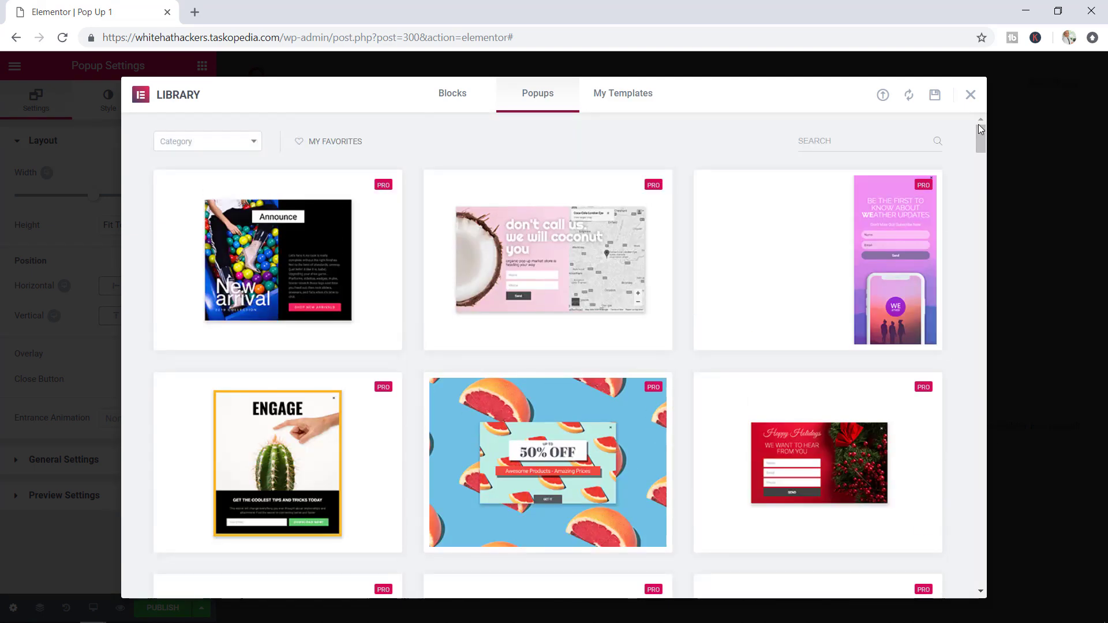
{"action": "left_click", "coordinate": [215, 147]}
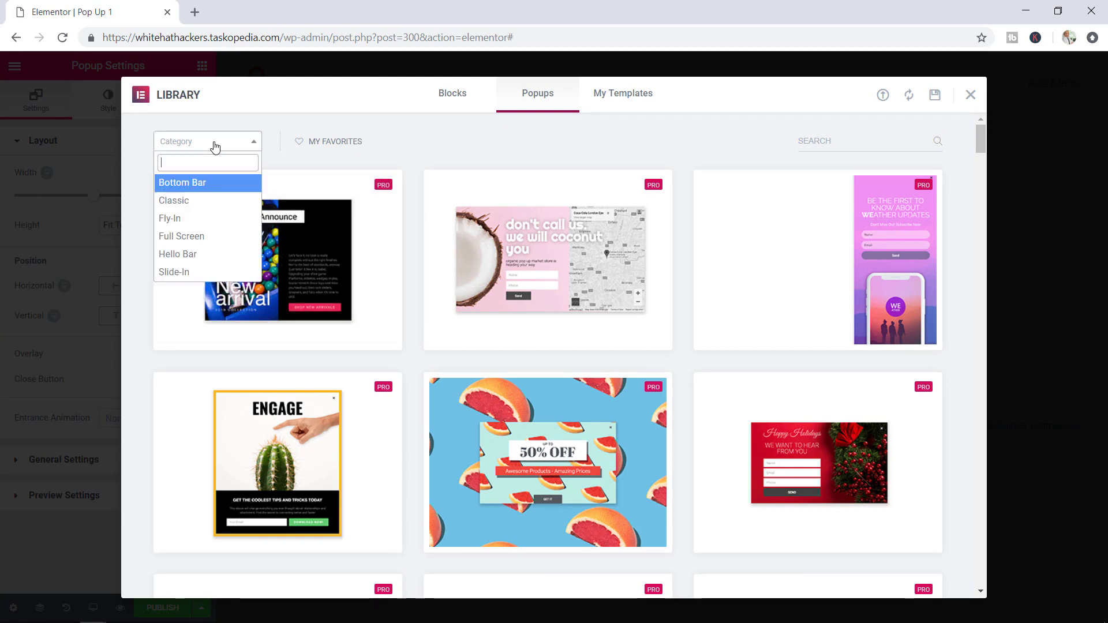
{"action": "left_click", "coordinate": [208, 184]}
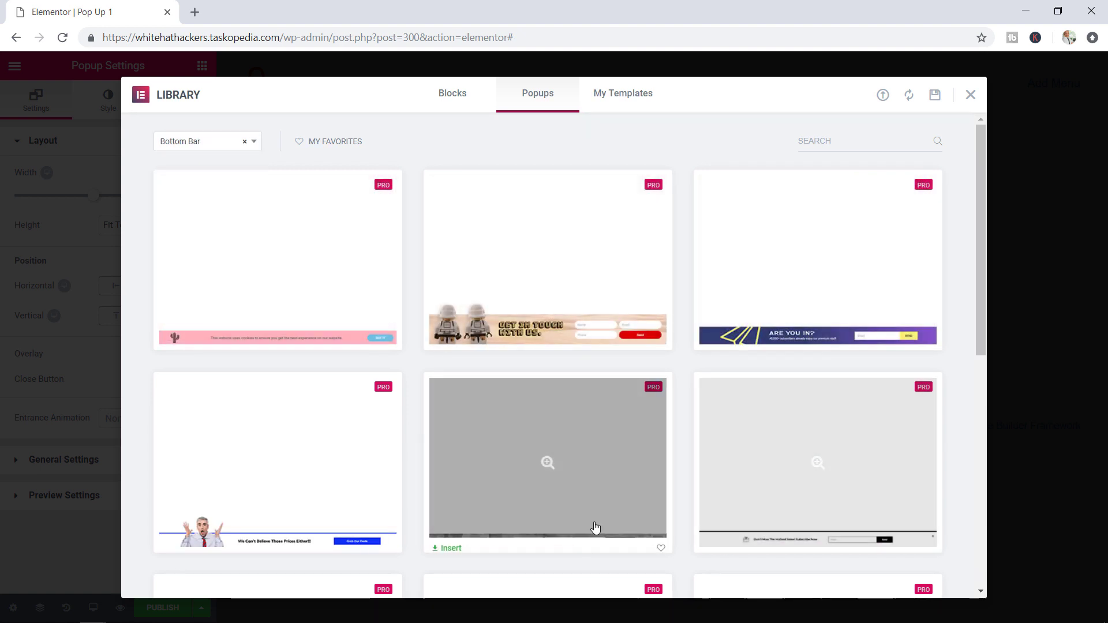
{"action": "left_click", "coordinate": [217, 145]}
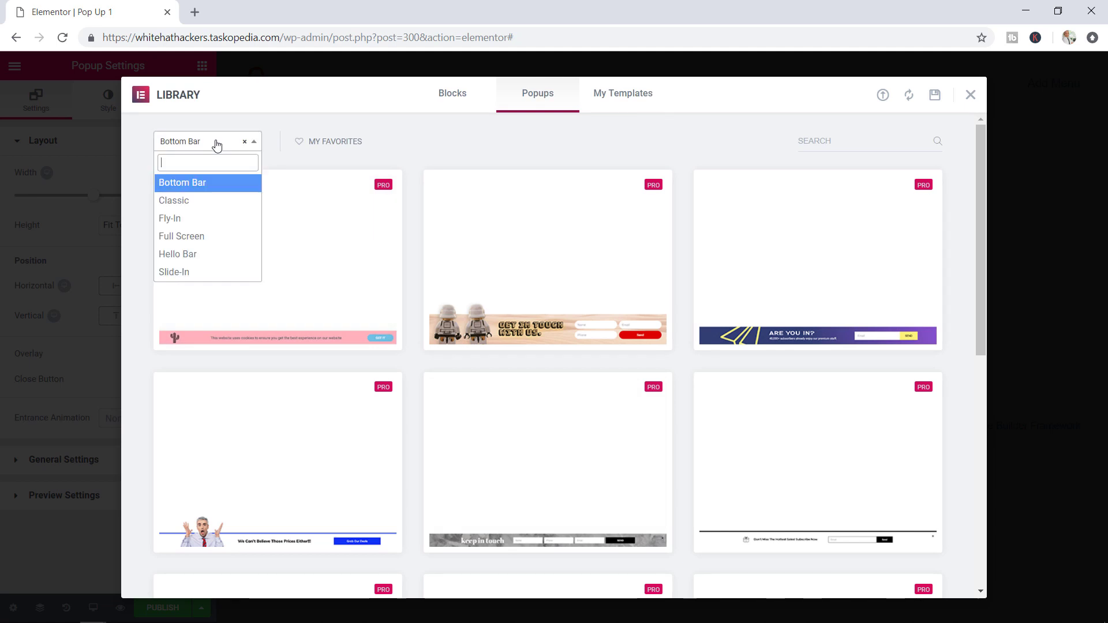
{"action": "left_click", "coordinate": [195, 202]}
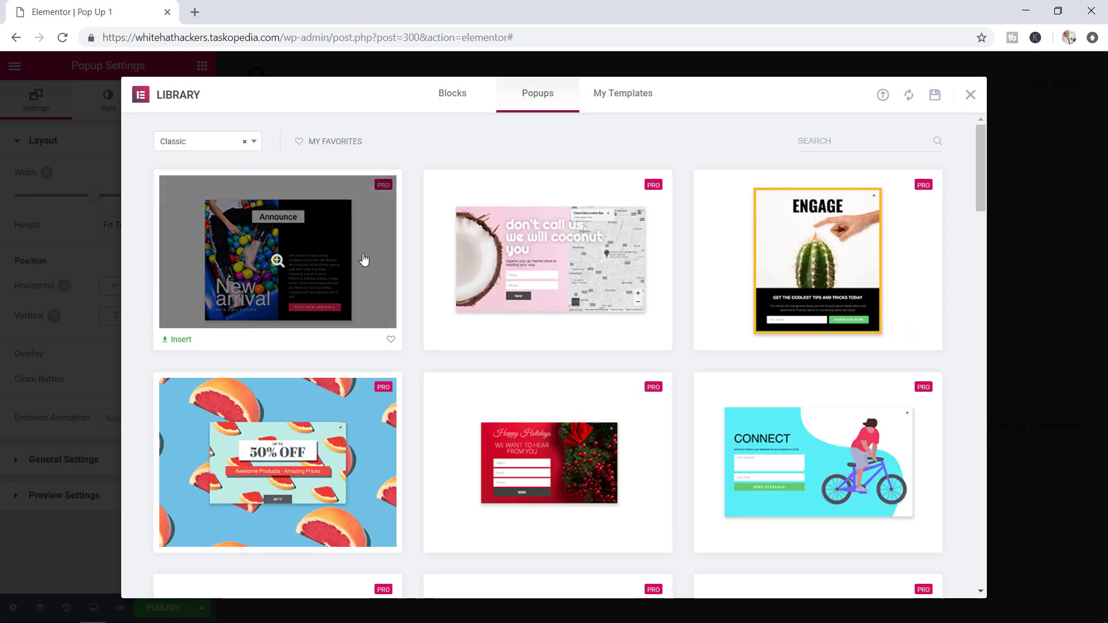
{"action": "left_click_drag", "start_coordinate": [981, 182], "coordinate": [965, 234]}
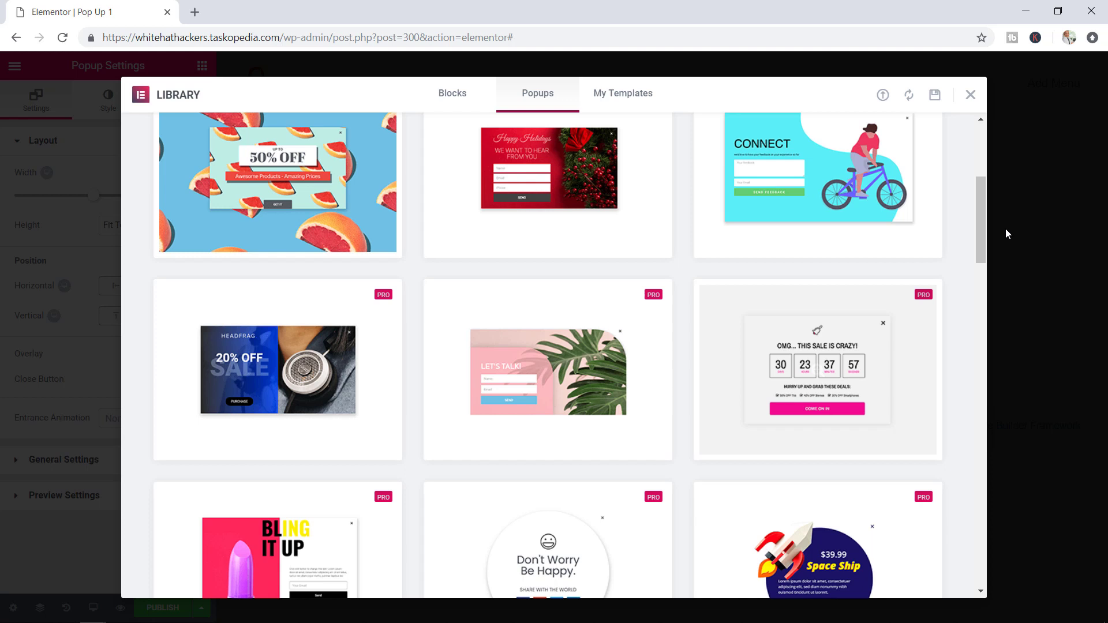
{"action": "left_click_drag", "start_coordinate": [977, 238], "coordinate": [969, 297]}
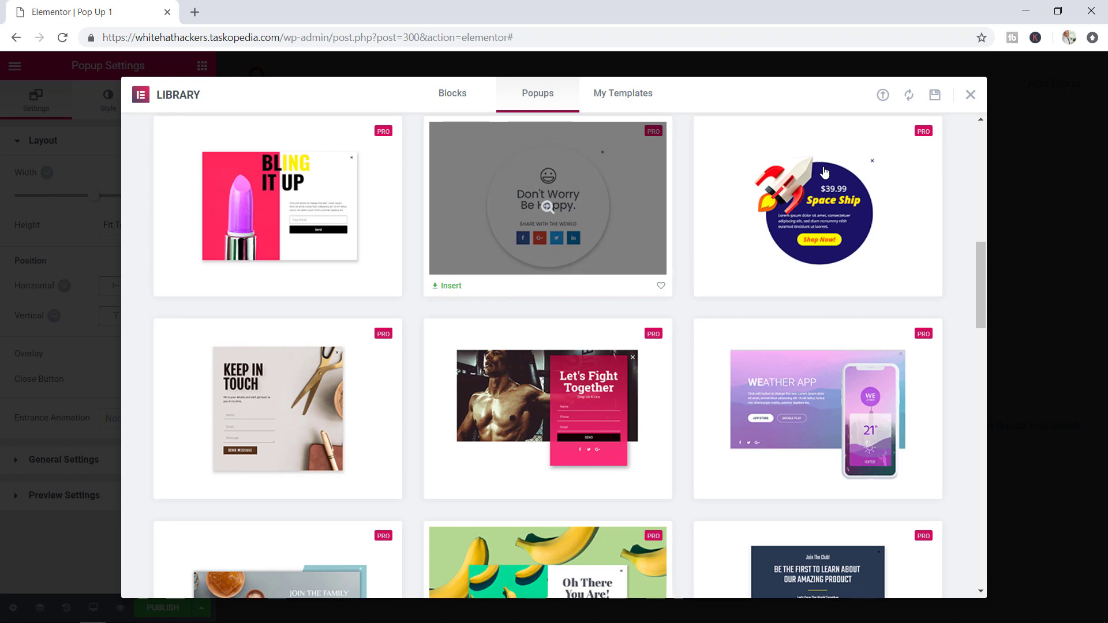
{"action": "scroll", "coordinate": [404, 196], "scroll_direction": "up", "scroll_amount": 10}
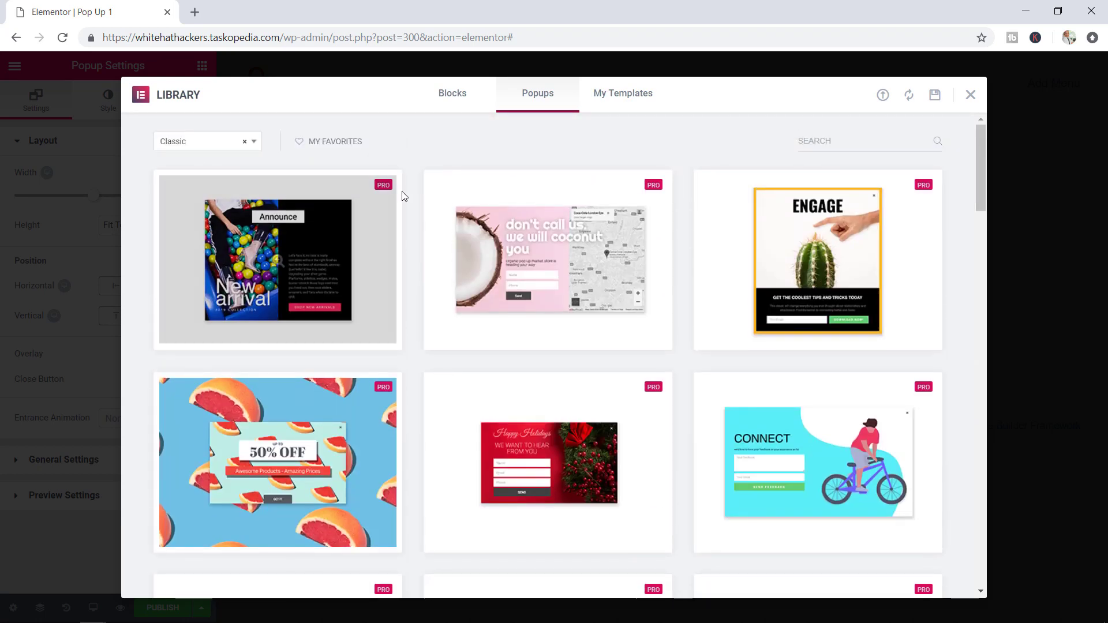
Filter the library to Slide-In popups and scroll to the yellow 'Are You In?' design.
{"action": "left_click", "coordinate": [213, 145]}
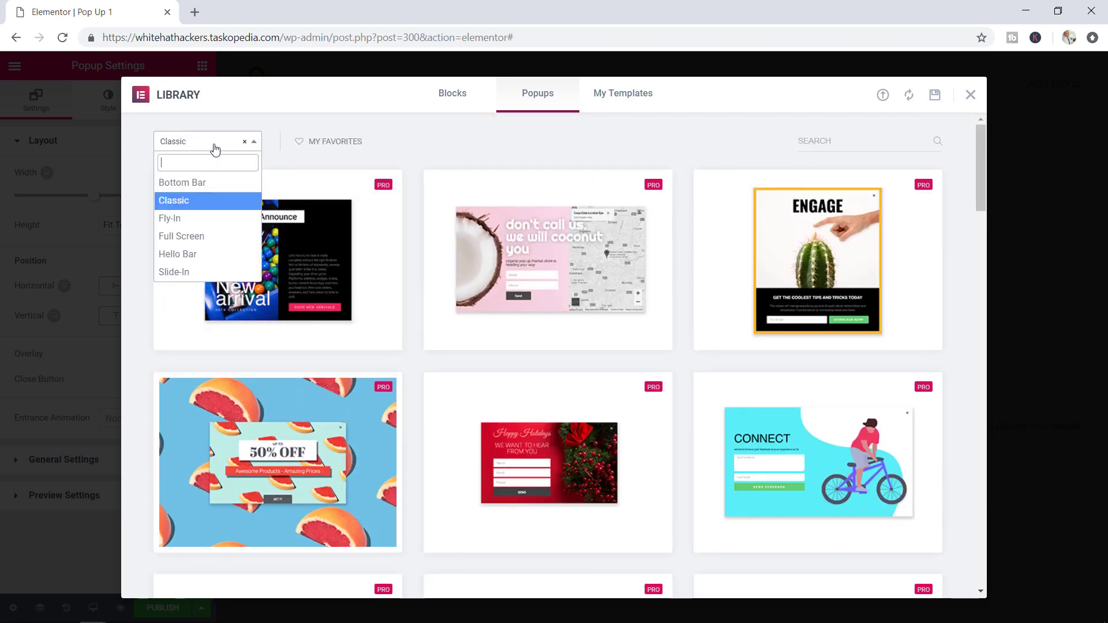
{"action": "left_click", "coordinate": [201, 273]}
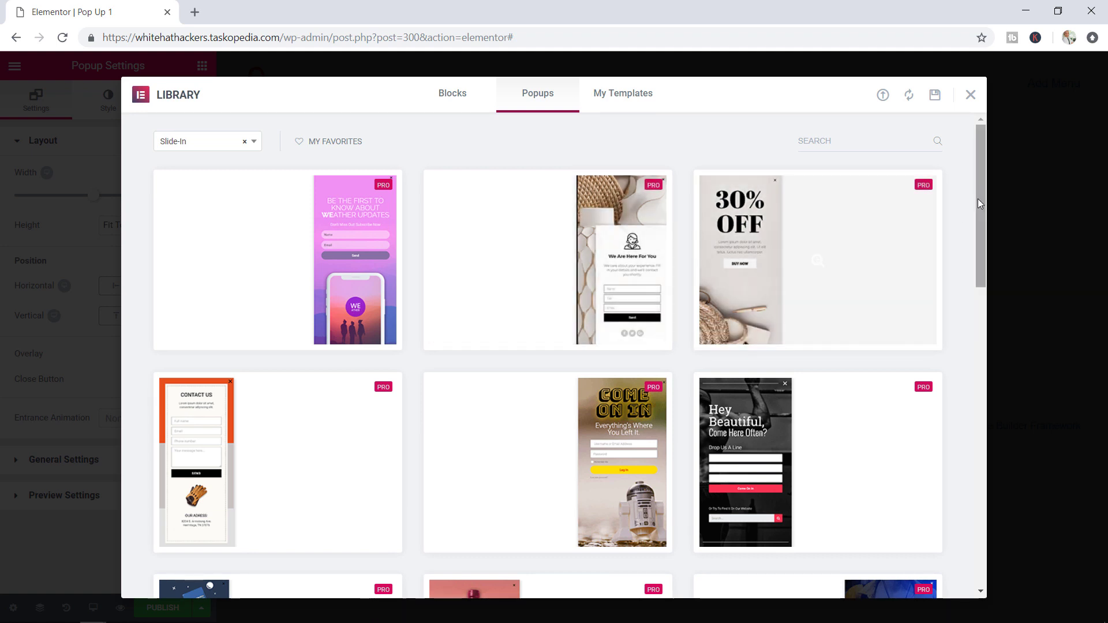
{"action": "left_click_drag", "start_coordinate": [978, 200], "coordinate": [953, 466]}
{"action": "mouse_move", "coordinate": [753, 476]}
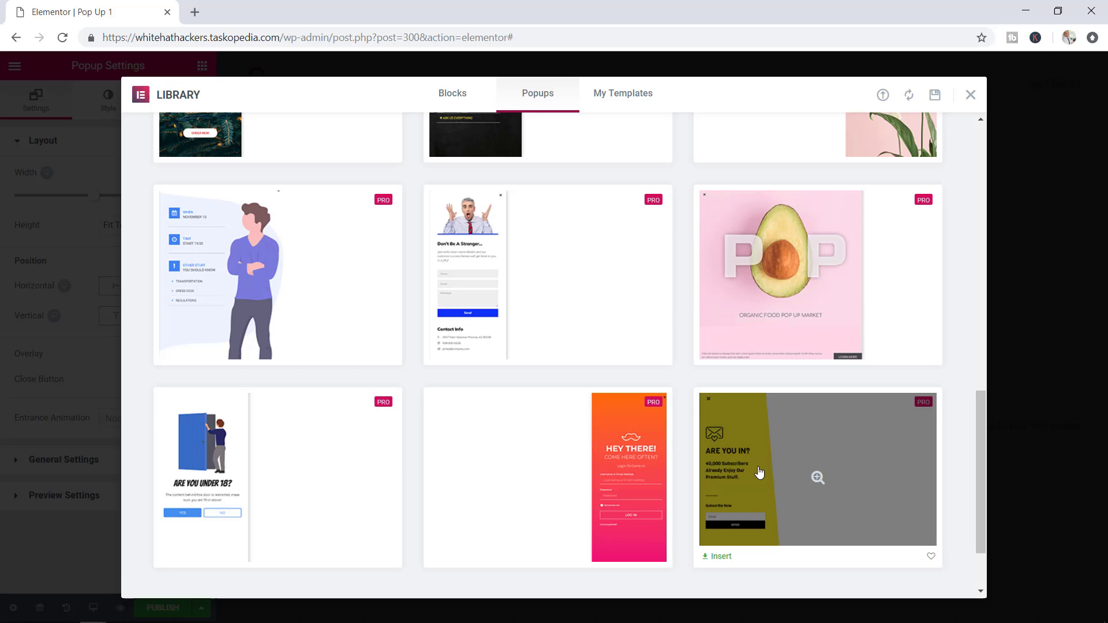
Insert the yellow 'Are You In?' slide-in template and select its envelope icon.
{"action": "left_click", "coordinate": [722, 557]}
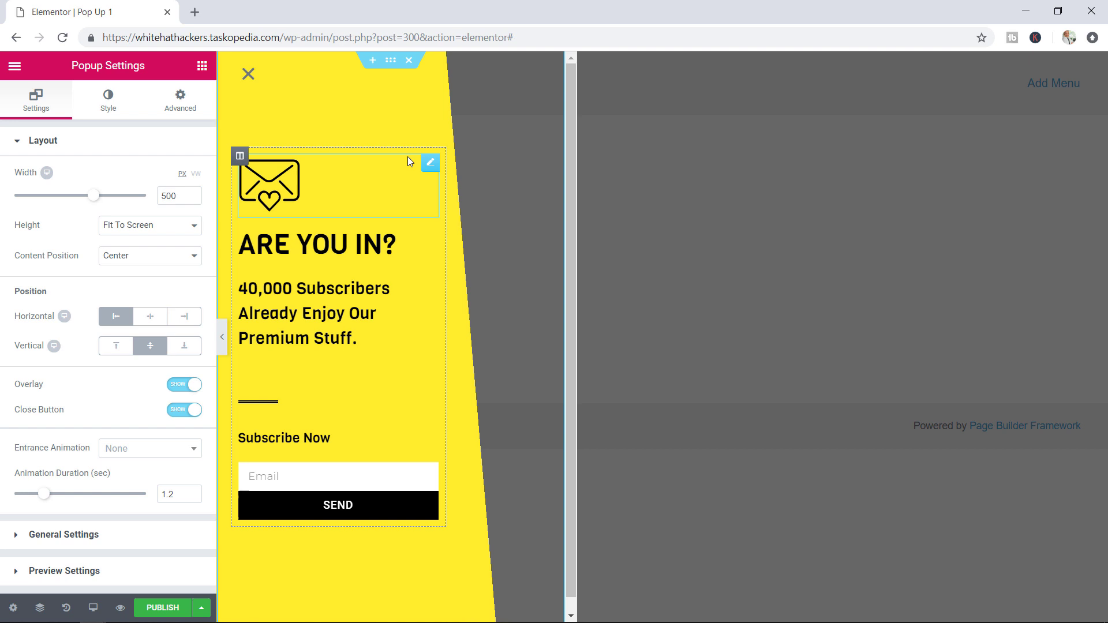
{"action": "left_click", "coordinate": [349, 245]}
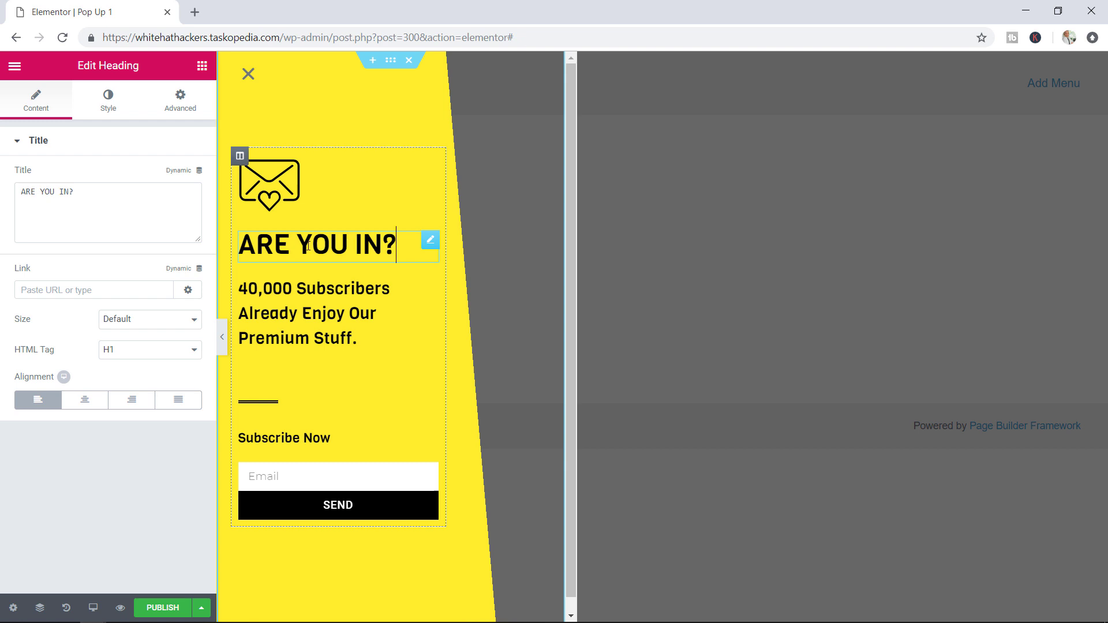
{"action": "left_click", "coordinate": [269, 179]}
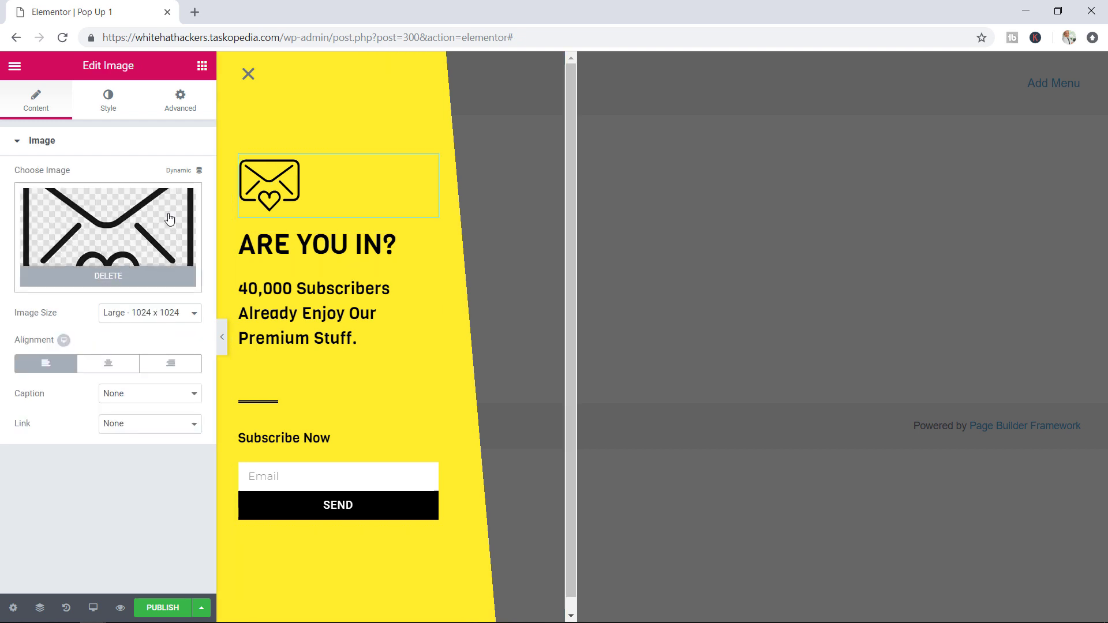
Widen the envelope icon with the Style Width slider, then bring up Publish Settings.
{"action": "left_click", "coordinate": [105, 110]}
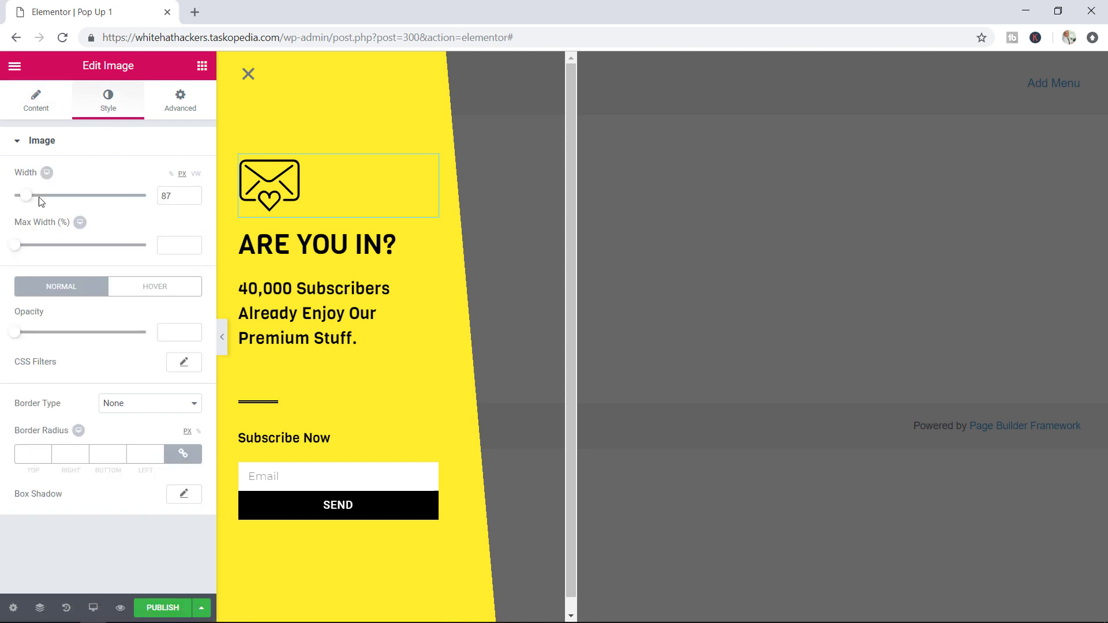
{"action": "mouse_move", "coordinate": [29, 199]}
{"action": "left_mouse_down"}
{"action": "mouse_move", "coordinate": [54, 196]}
{"action": "mouse_move", "coordinate": [39, 197]}
{"action": "left_mouse_up"}
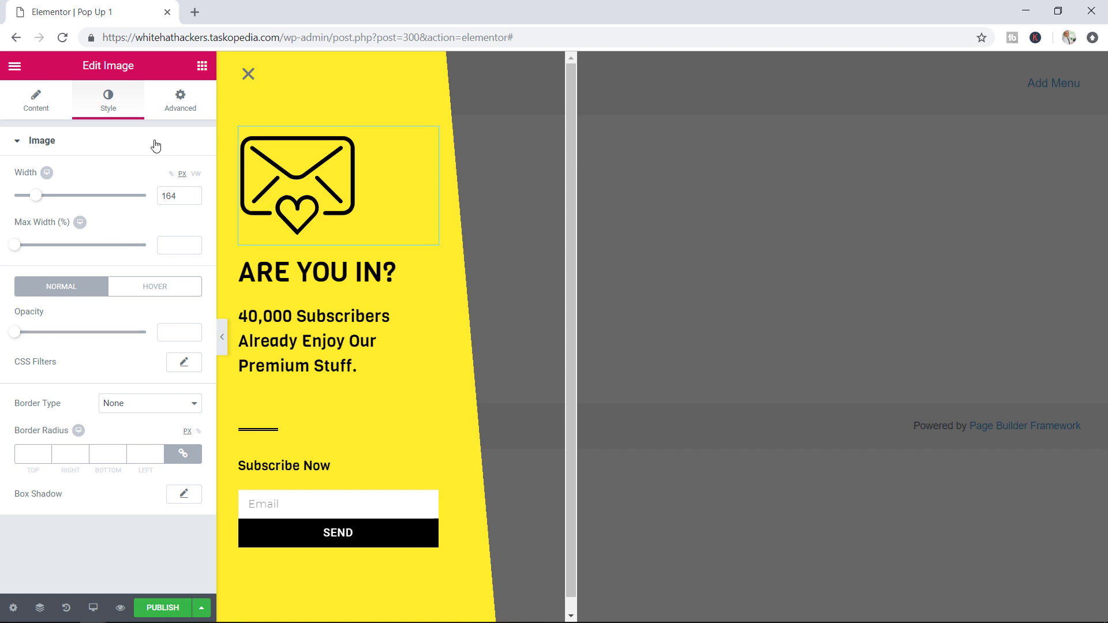
{"action": "left_click", "coordinate": [185, 108]}
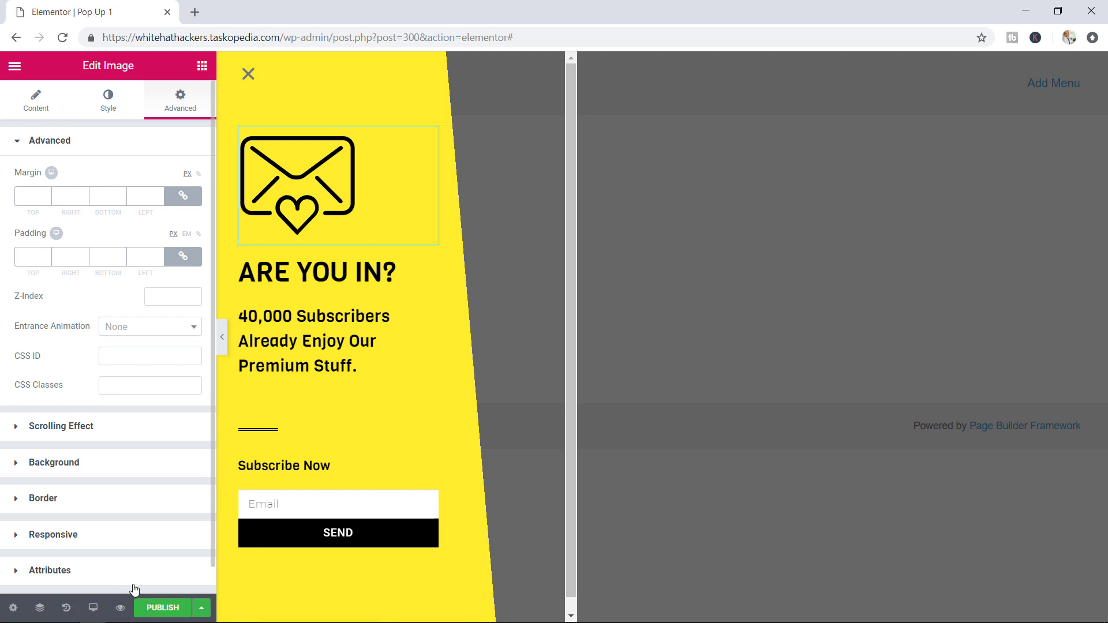
{"action": "left_click", "coordinate": [162, 607]}
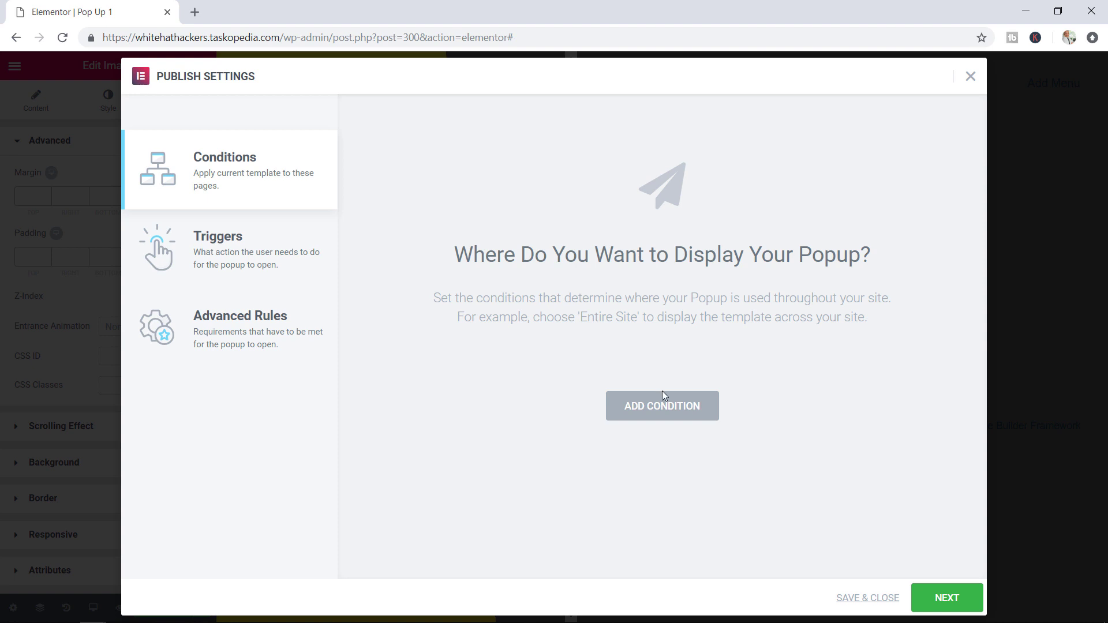
Add an Include condition for Singular > Front Page.
{"action": "left_click", "coordinate": [664, 415]}
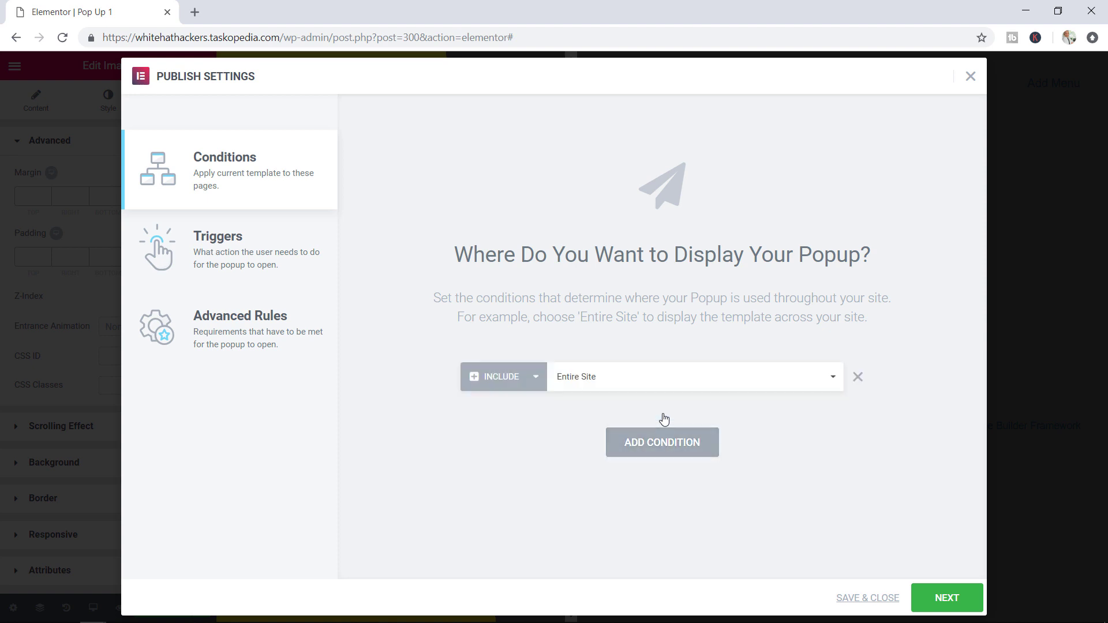
{"action": "left_click", "coordinate": [638, 381]}
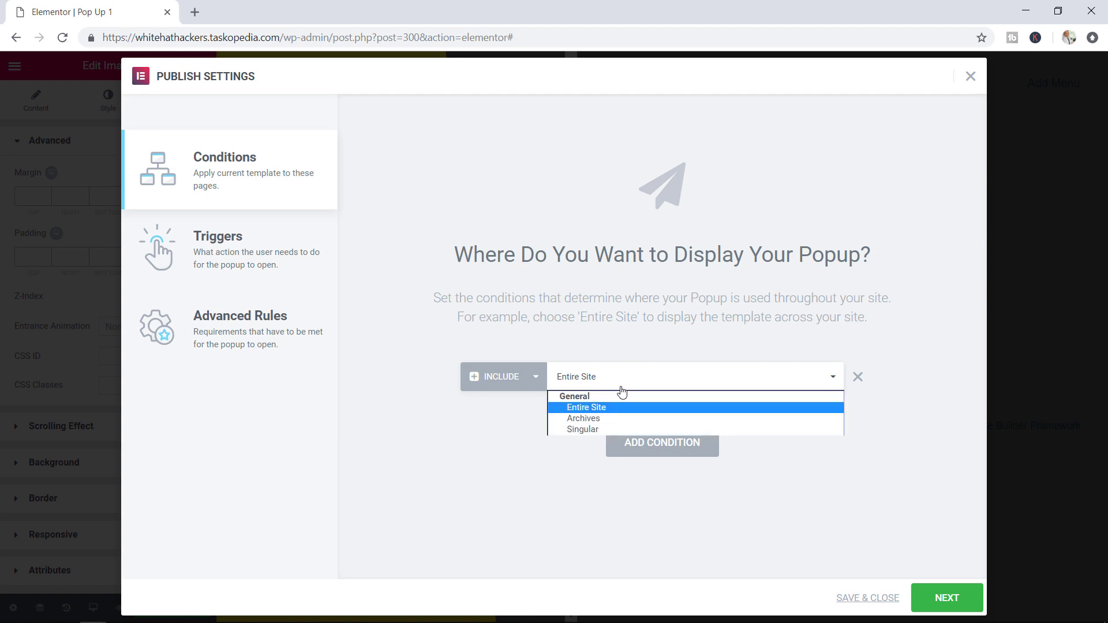
{"action": "left_click", "coordinate": [592, 431]}
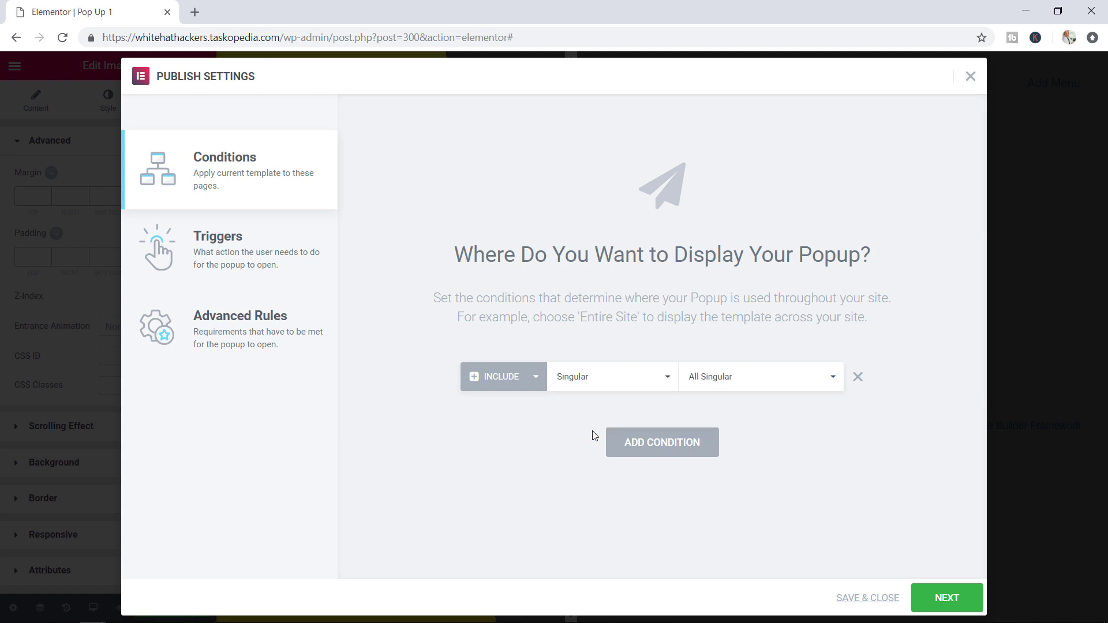
{"action": "left_click", "coordinate": [721, 382]}
{"action": "left_click", "coordinate": [720, 408]}
Add a second Singular condition limited to the Elementor #184 page, found by searching 'test'.
{"action": "left_click", "coordinate": [664, 443]}
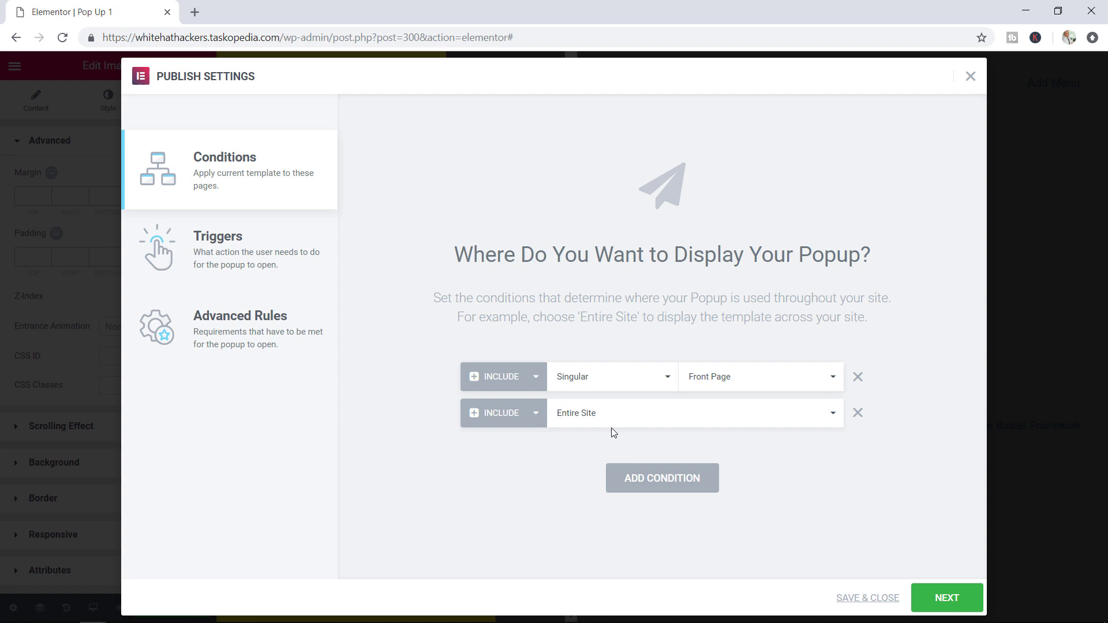
{"action": "left_click", "coordinate": [593, 415]}
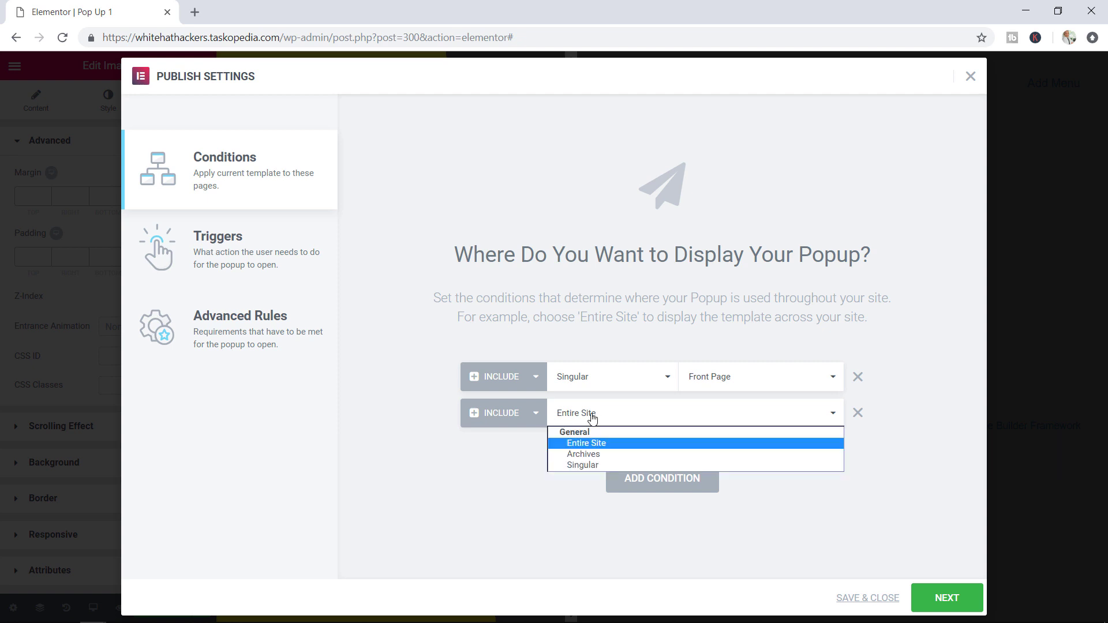
{"action": "left_click", "coordinate": [585, 464]}
{"action": "left_click", "coordinate": [715, 418]}
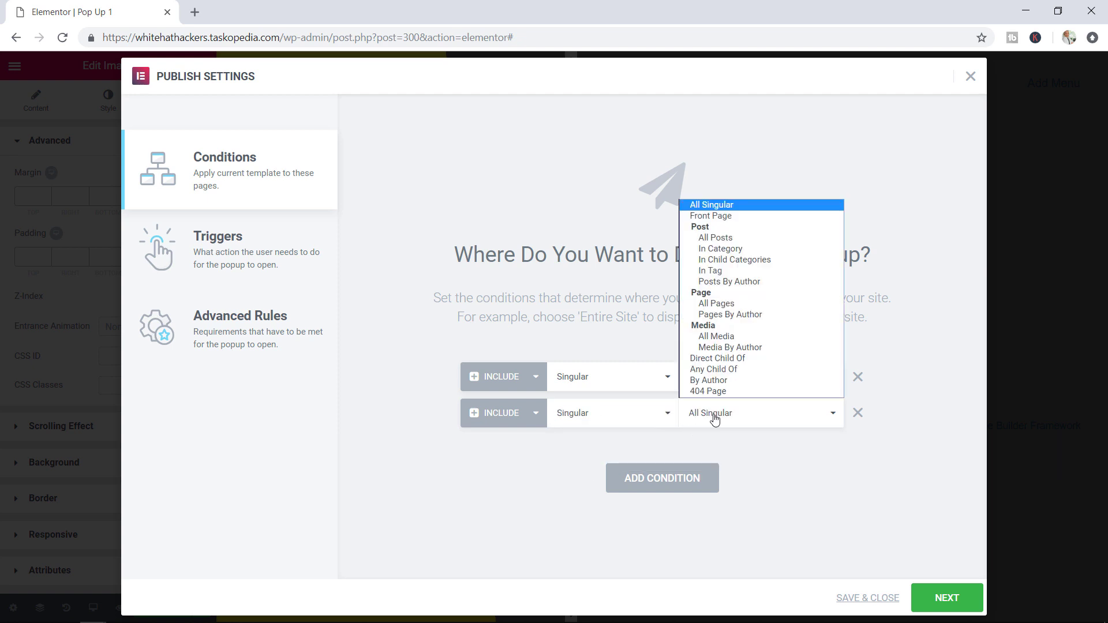
{"action": "left_click", "coordinate": [704, 302]}
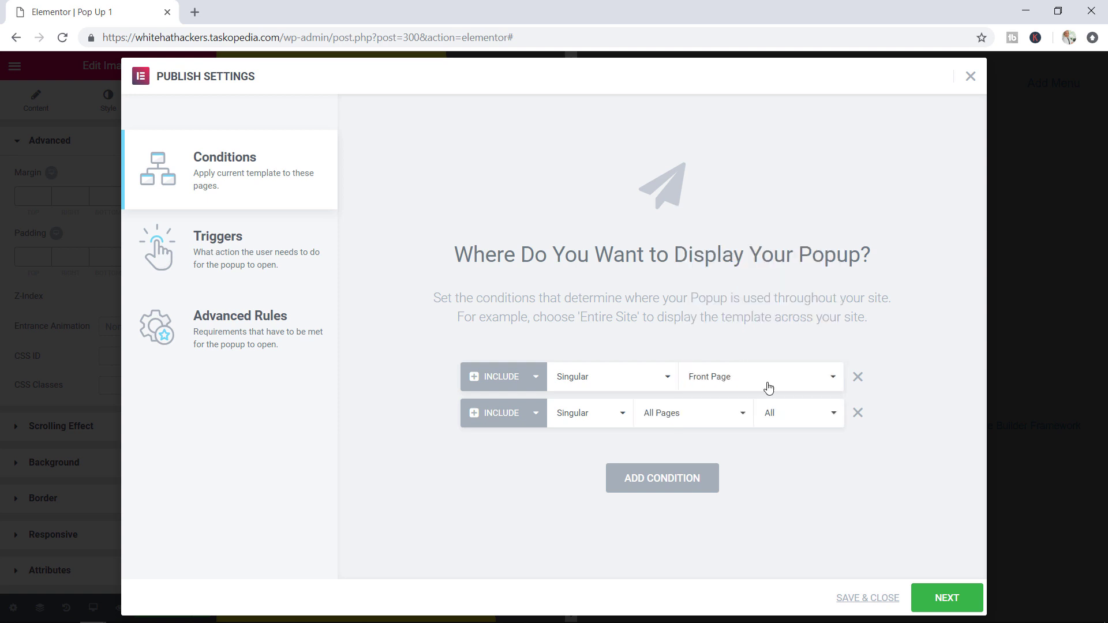
{"action": "left_click", "coordinate": [795, 420]}
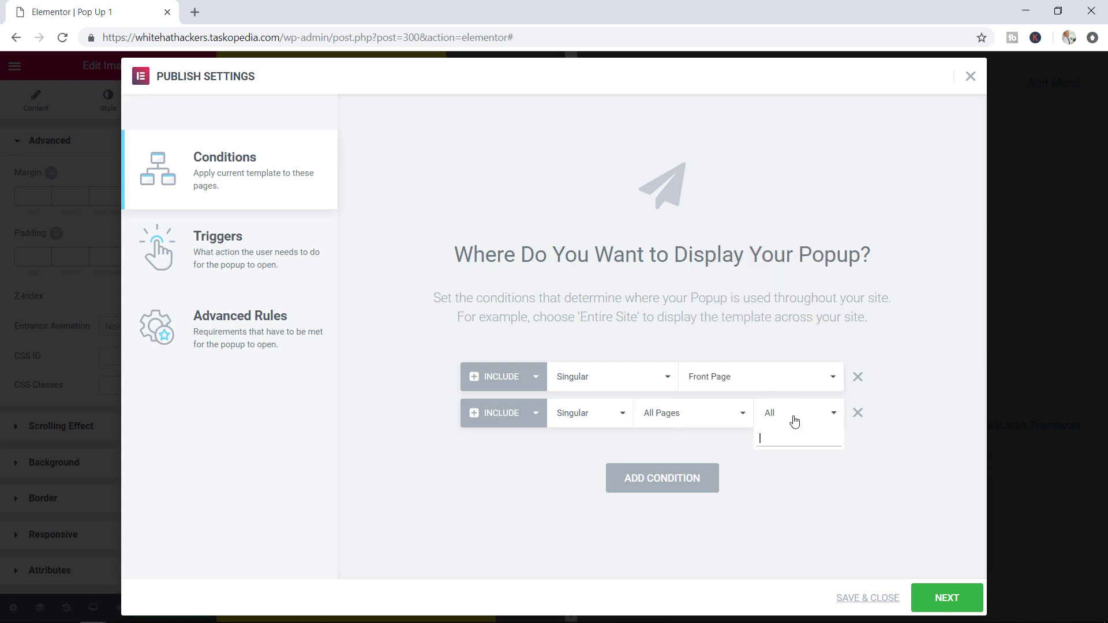
{"action": "type", "text": "test"}
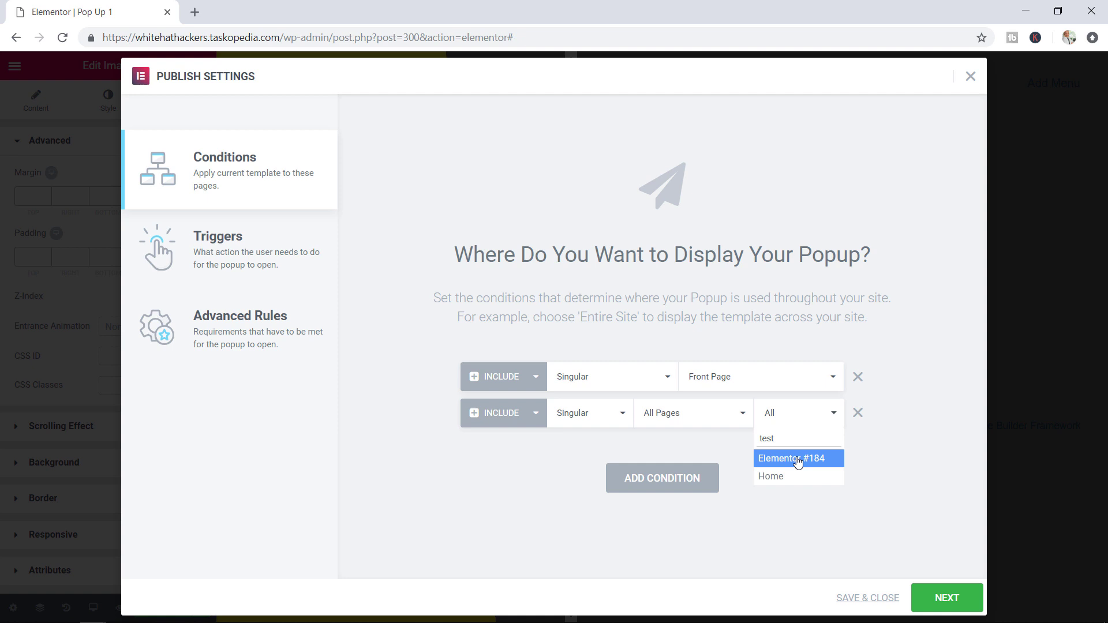
{"action": "left_click", "coordinate": [798, 460]}
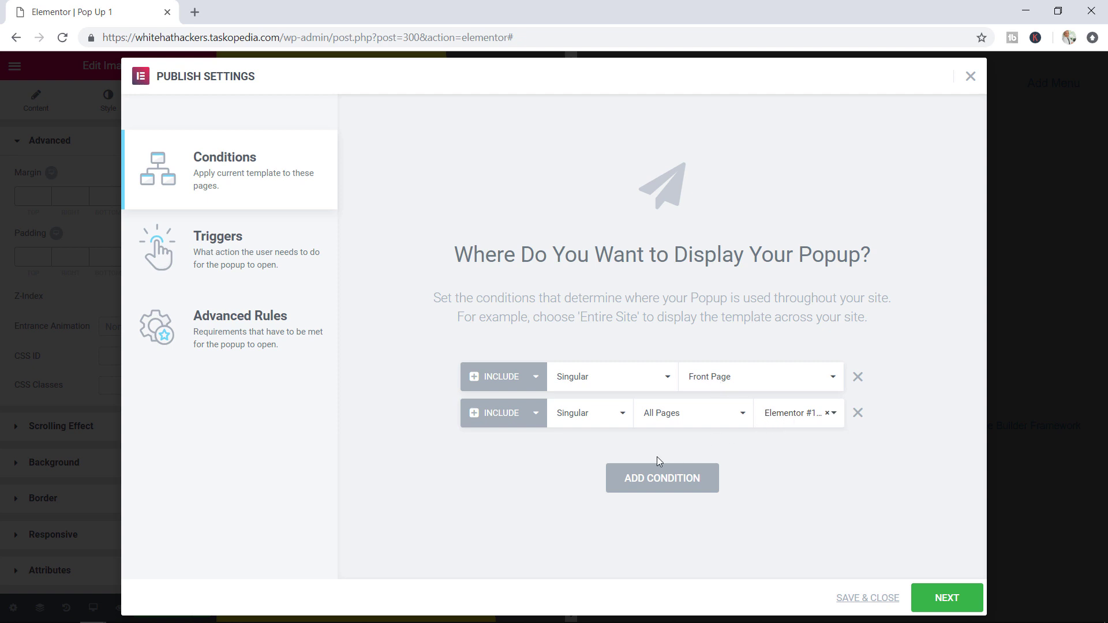
Try a third Singular condition, then delete the extra conditions, keeping only Front Page, and continue.
{"action": "left_click", "coordinate": [645, 482]}
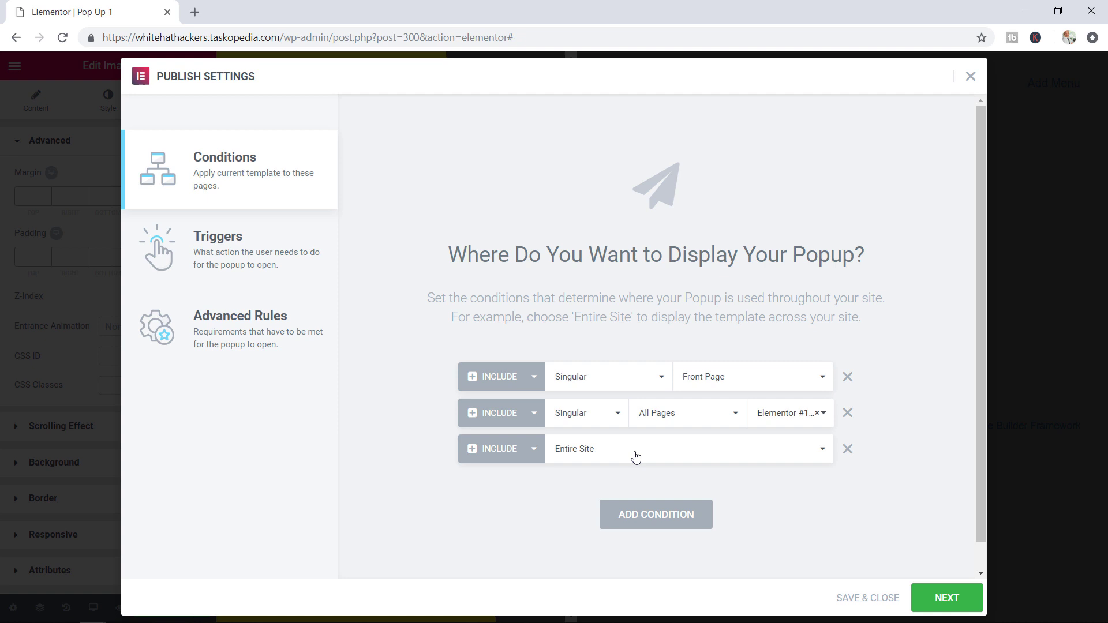
{"action": "left_click", "coordinate": [635, 456]}
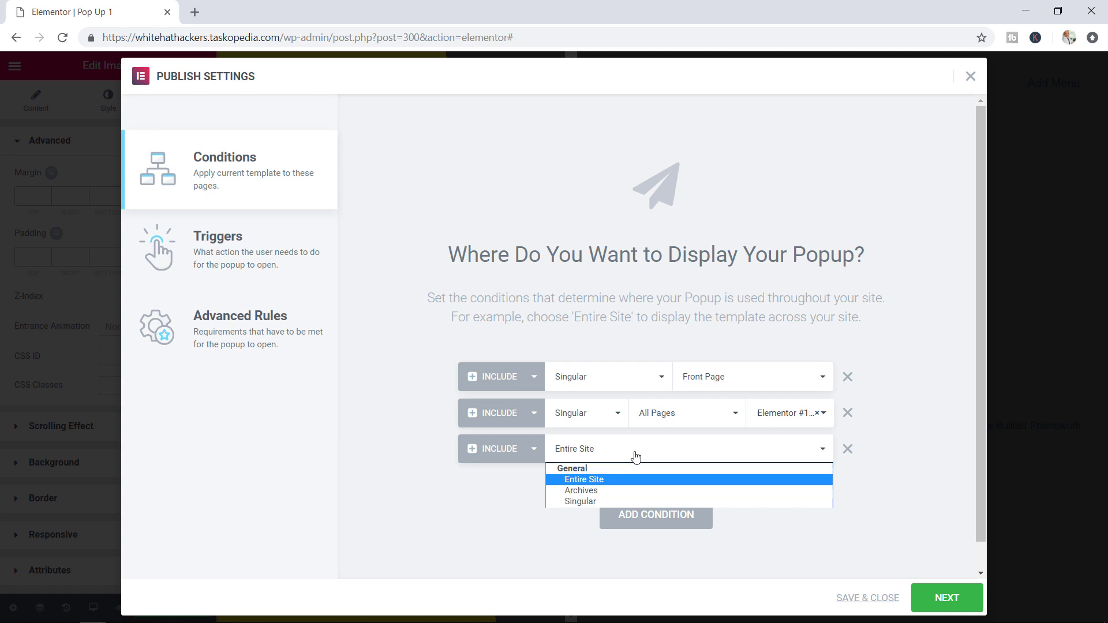
{"action": "left_click", "coordinate": [604, 504]}
{"action": "left_click", "coordinate": [721, 454]}
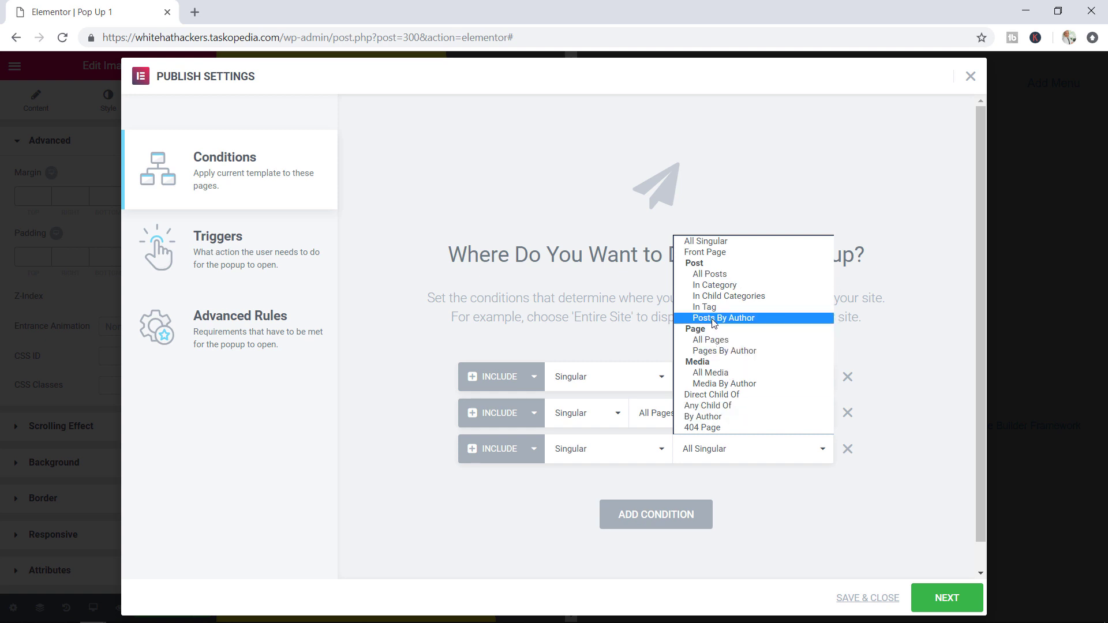
{"action": "left_click", "coordinate": [531, 459]}
{"action": "left_click", "coordinate": [531, 459]}
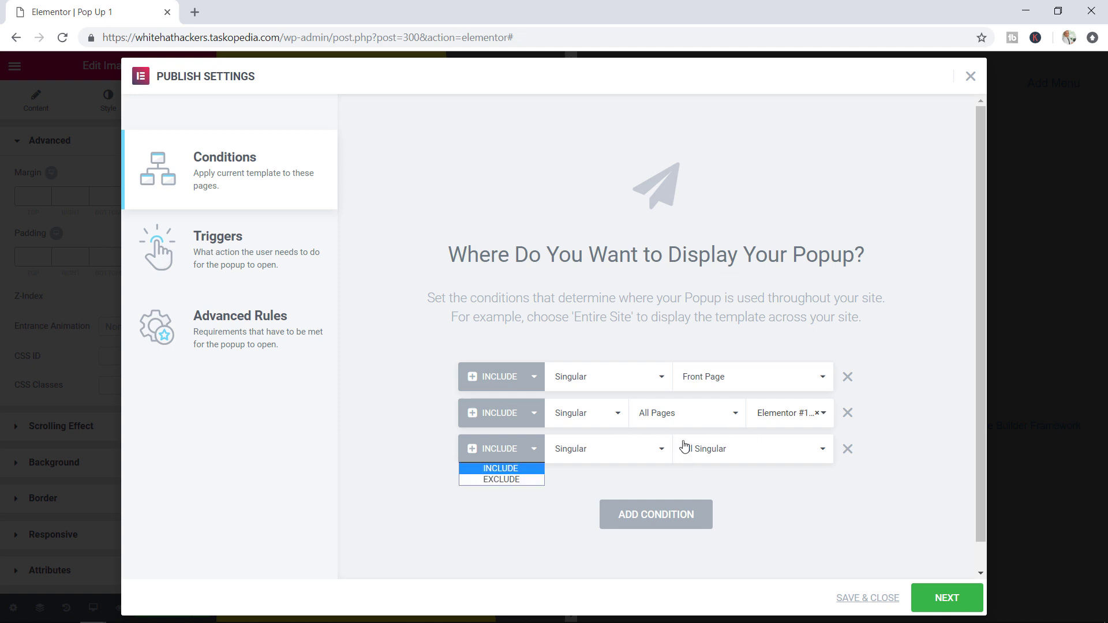
{"action": "left_click", "coordinate": [848, 449]}
{"action": "left_click", "coordinate": [848, 449]}
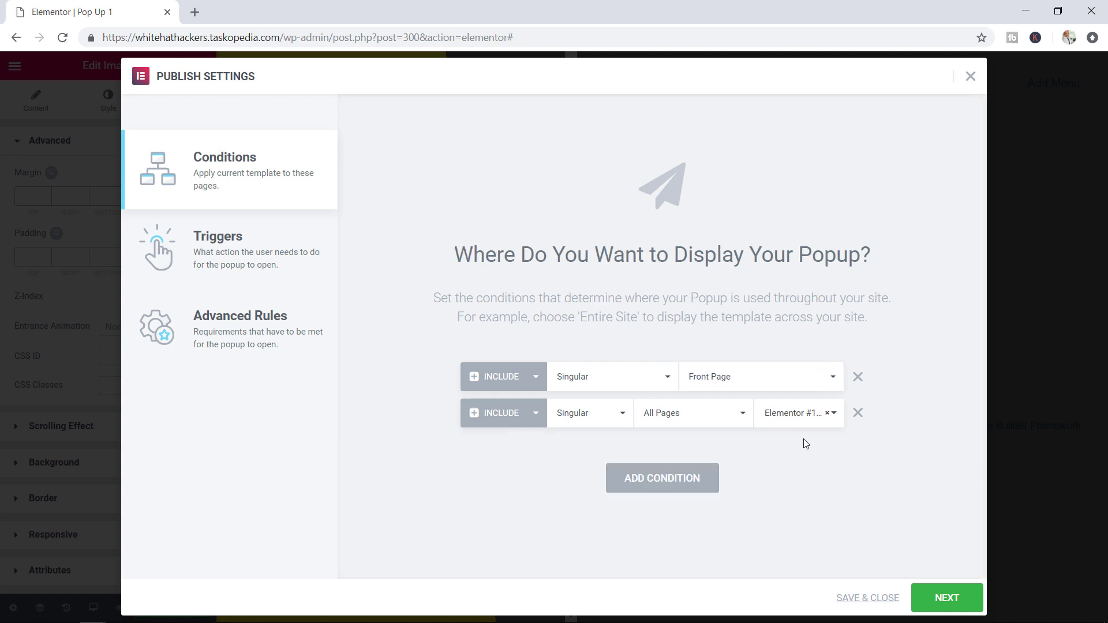
{"action": "left_click", "coordinate": [859, 415]}
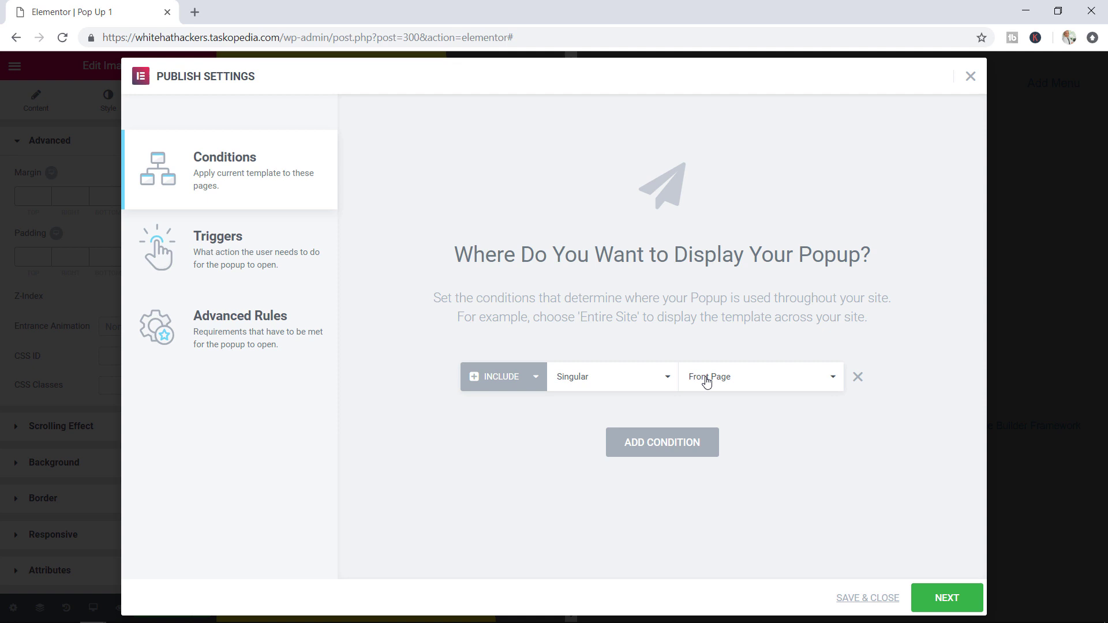
{"action": "left_click", "coordinate": [947, 599]}
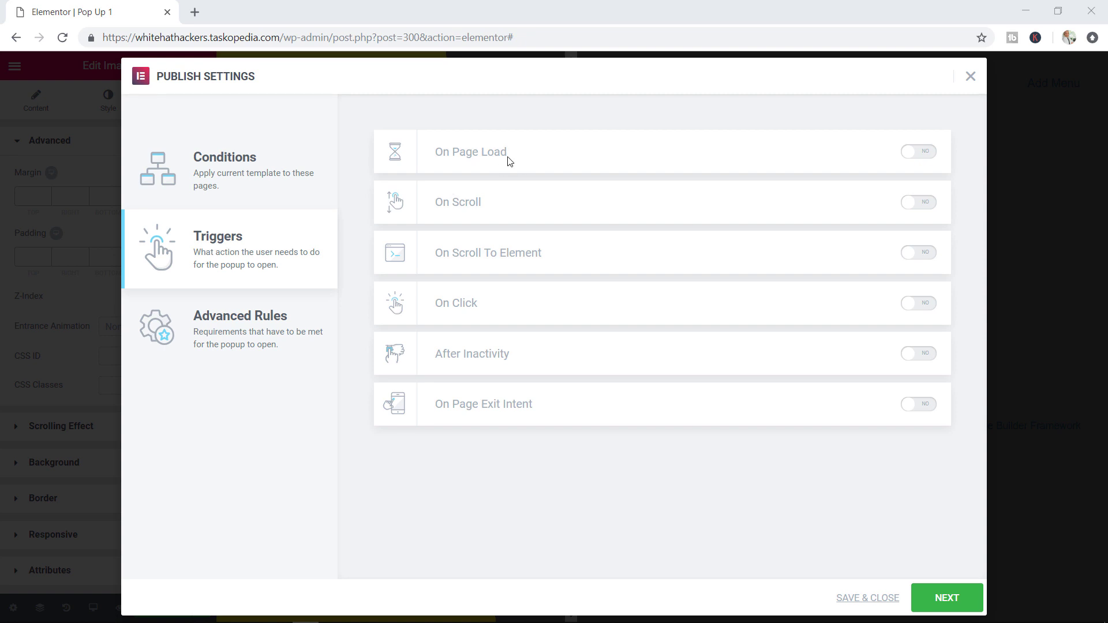
Turn on the On Page Load trigger with a 4-second delay.
{"action": "left_click", "coordinate": [919, 153]}
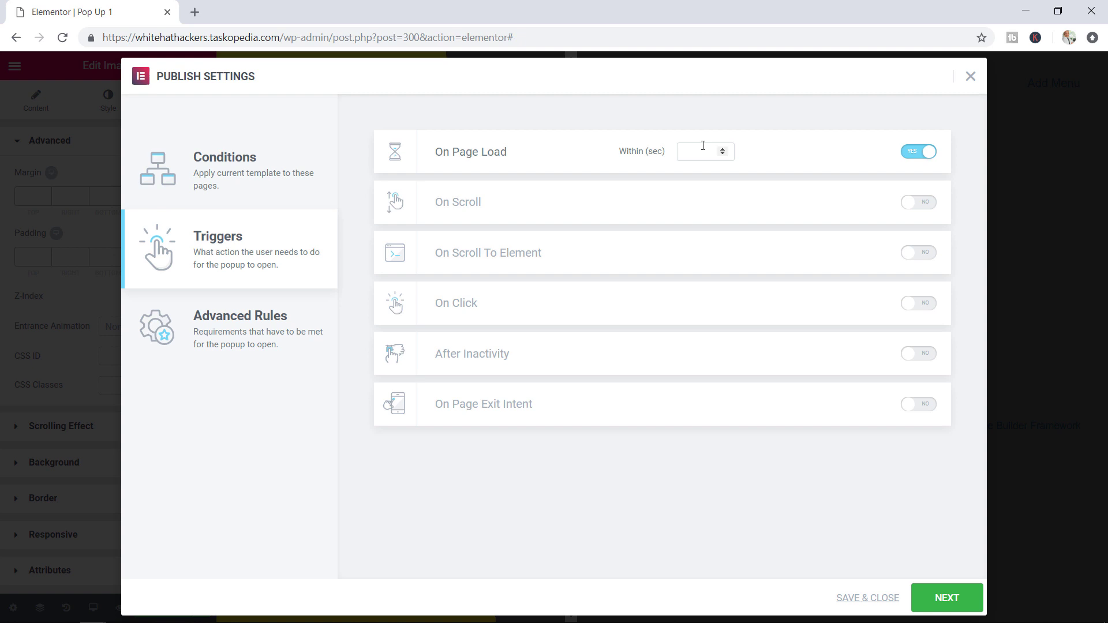
{"action": "left_click", "coordinate": [723, 149]}
{"action": "left_click_drag", "start_coordinate": [708, 151], "coordinate": [630, 168]}
{"action": "type", "text": "4"}
{"action": "left_click", "coordinate": [786, 155]}
Briefly enable the On Scroll (Down) and On Scroll To Element triggers, then turn both off.
{"action": "left_click", "coordinate": [931, 203]}
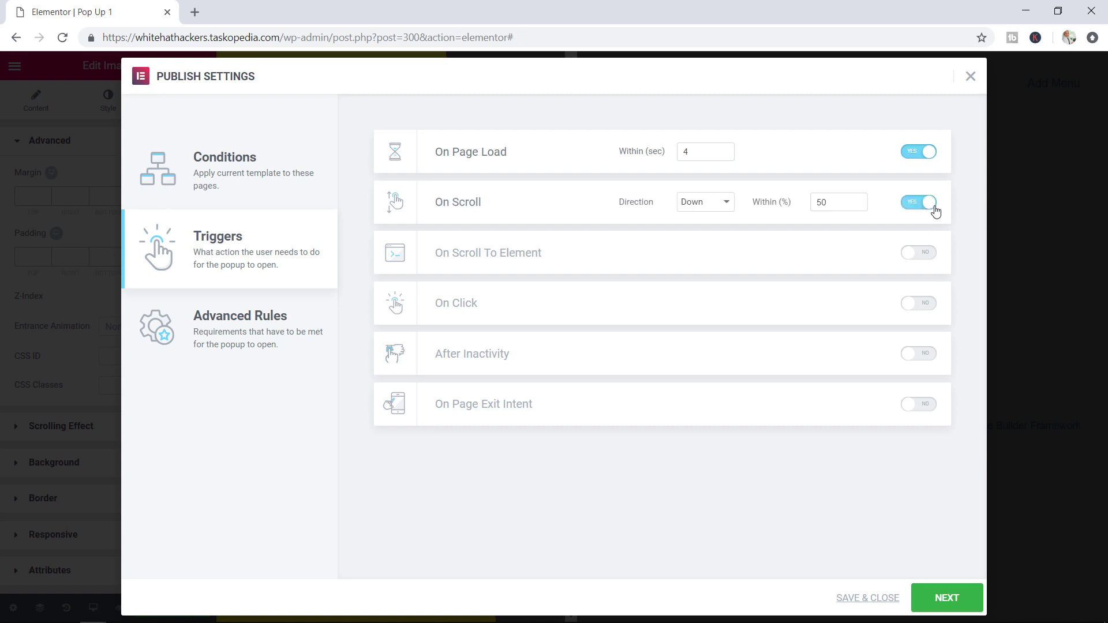
{"action": "left_click", "coordinate": [715, 203]}
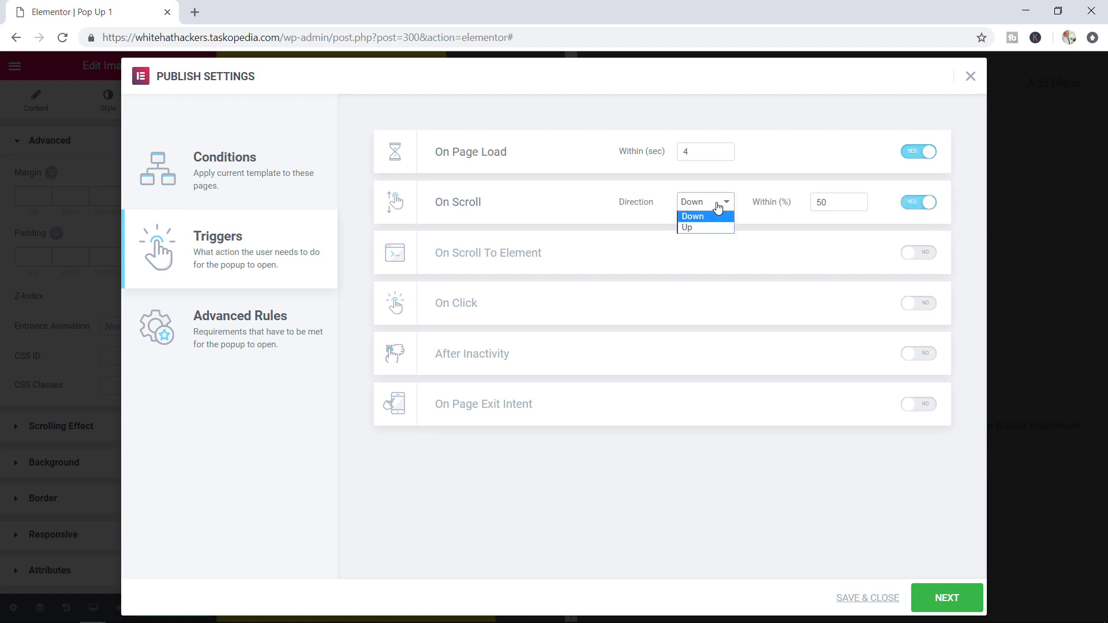
{"action": "left_click", "coordinate": [772, 226]}
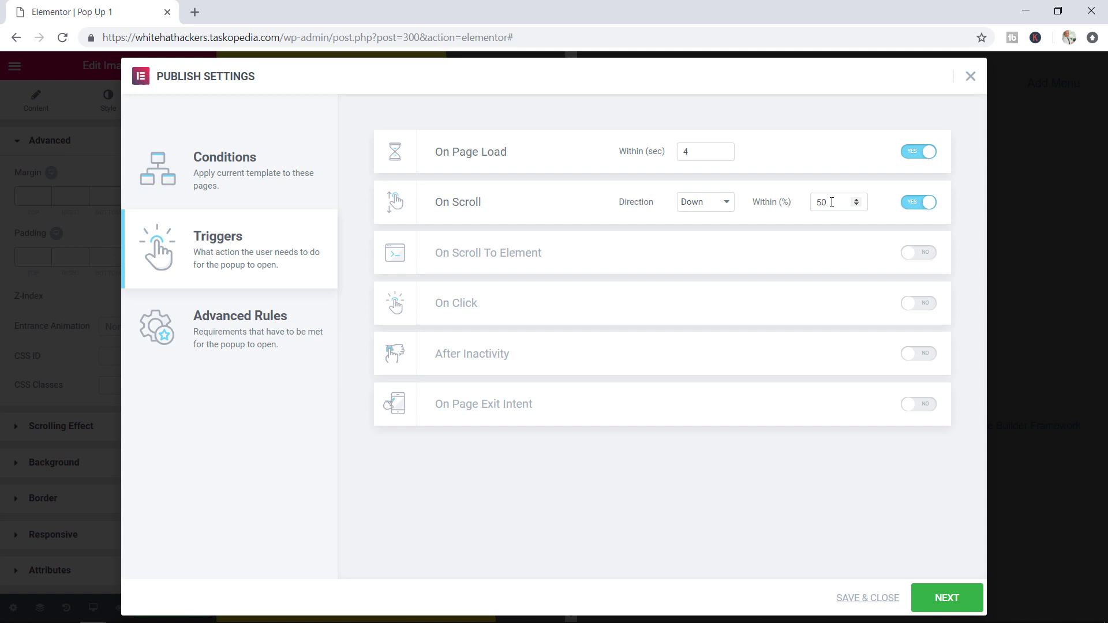
{"action": "left_click", "coordinate": [912, 209]}
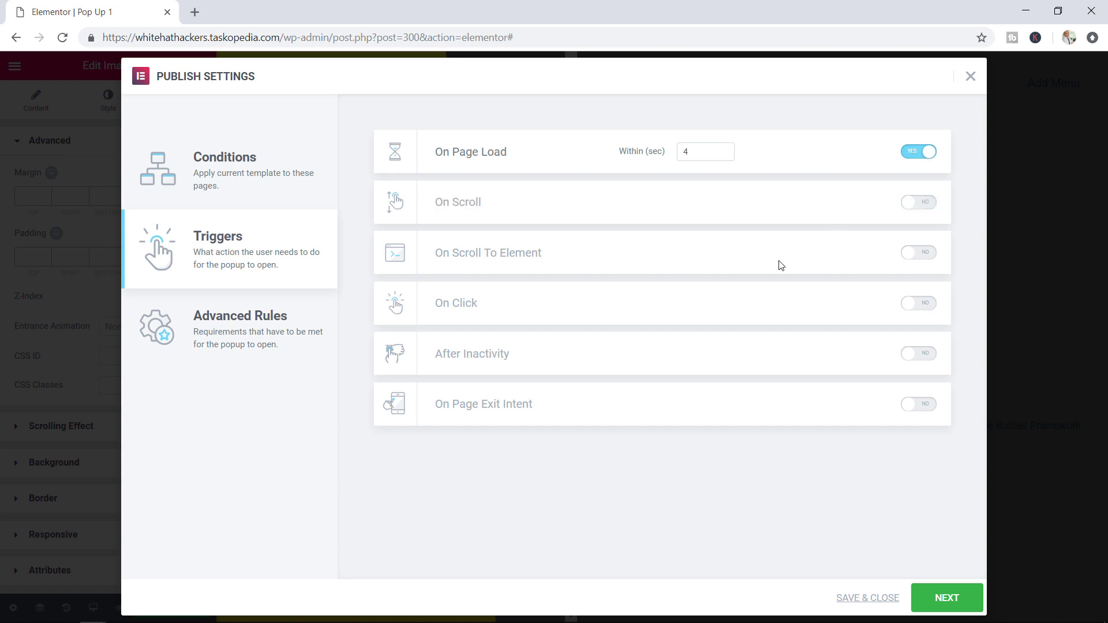
{"action": "left_click", "coordinate": [929, 259]}
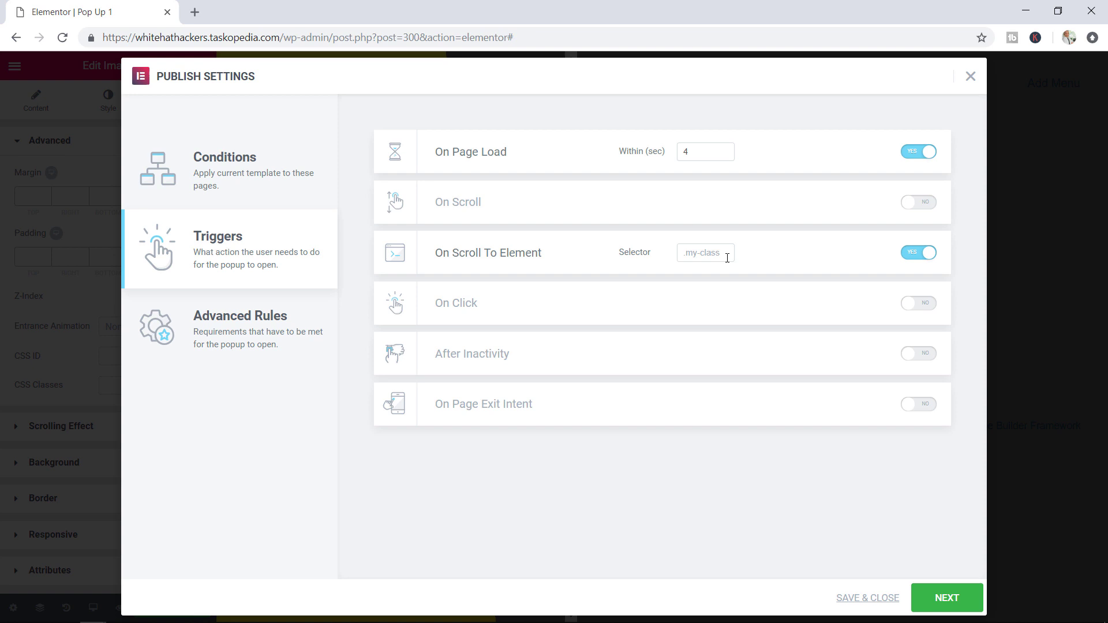
{"action": "left_click", "coordinate": [915, 254]}
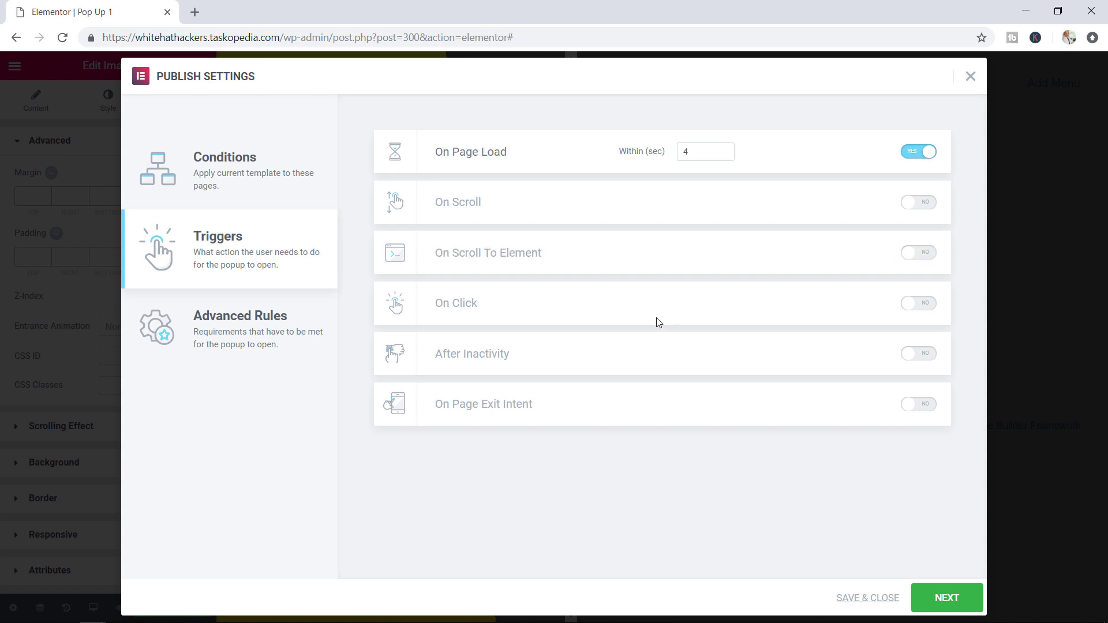
Briefly enable the On Click and After Inactivity triggers, then switch both back off.
{"action": "left_click", "coordinate": [921, 304]}
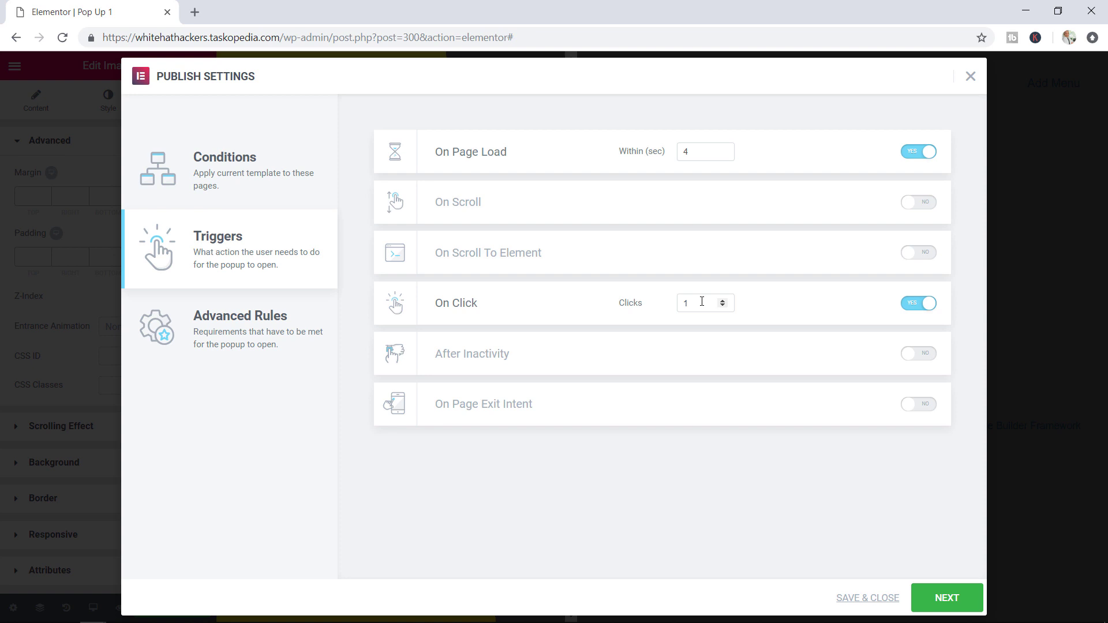
{"action": "left_click", "coordinate": [913, 309]}
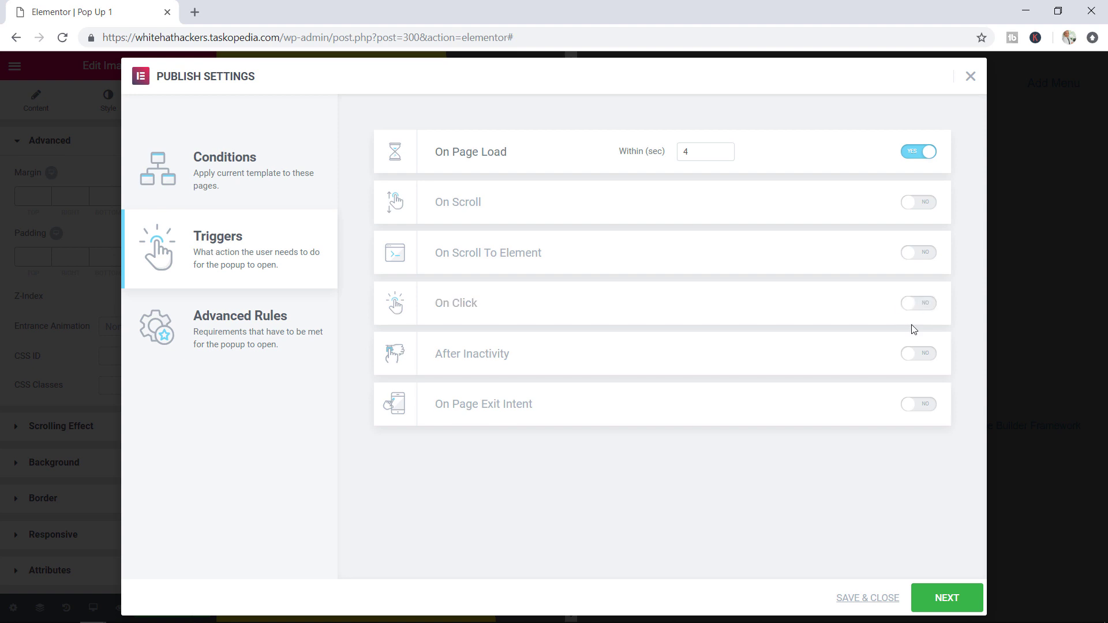
{"action": "left_click", "coordinate": [924, 358]}
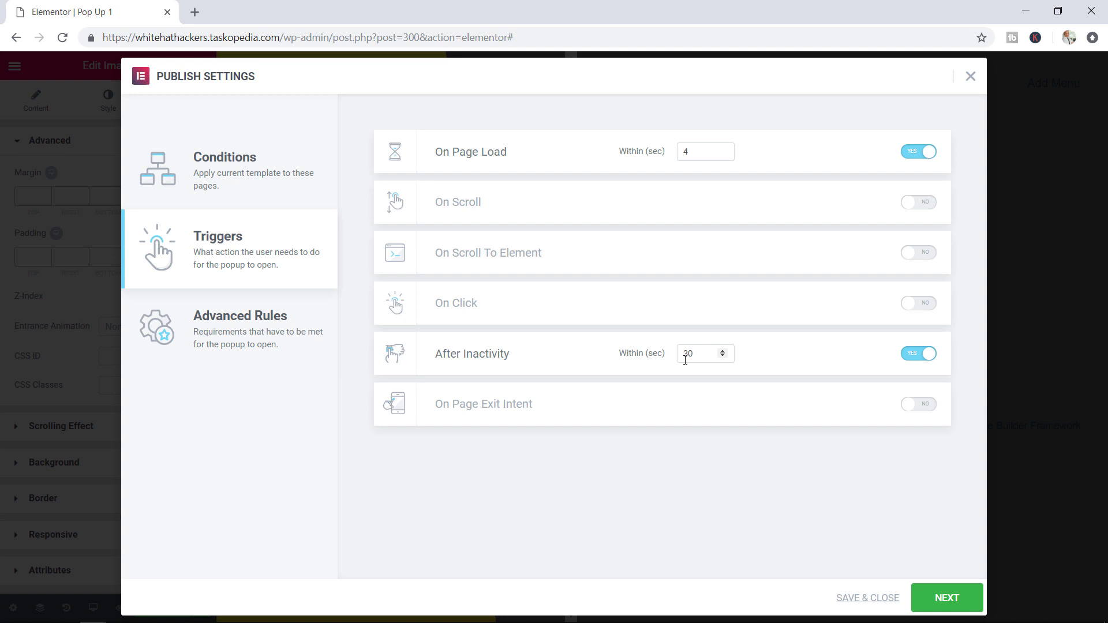
{"action": "left_click", "coordinate": [722, 350]}
{"action": "left_click", "coordinate": [722, 350]}
{"action": "left_click", "coordinate": [722, 351]}
{"action": "left_click", "coordinate": [722, 351]}
{"action": "left_click", "coordinate": [722, 350]}
{"action": "left_click", "coordinate": [917, 354]}
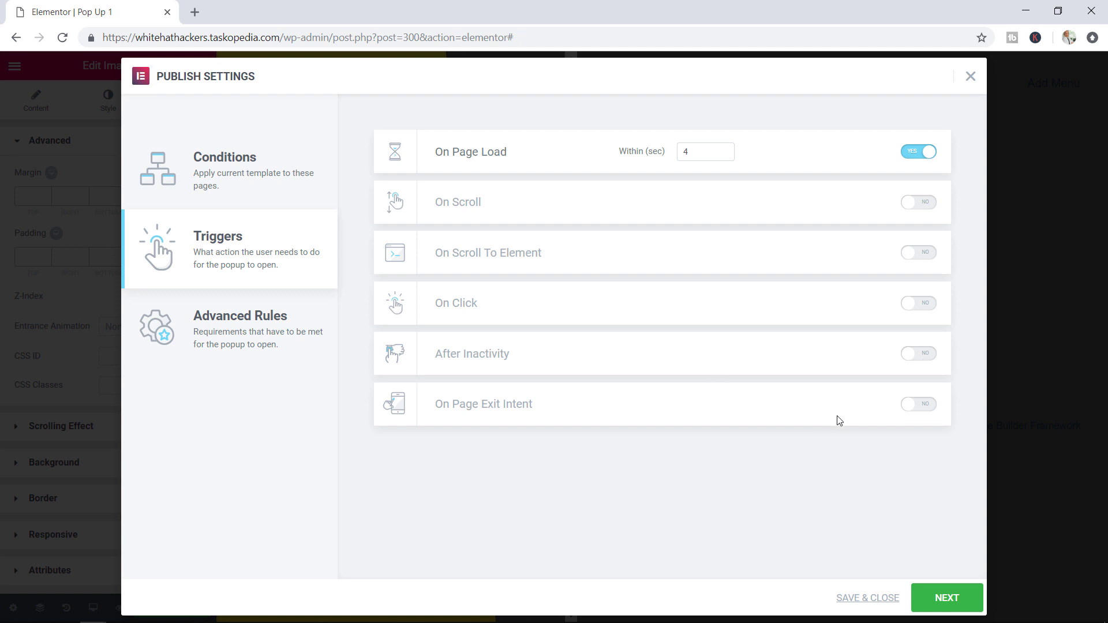
Turn on On Page Exit Intent and switch On Page Load back to No.
{"action": "left_click", "coordinate": [929, 415]}
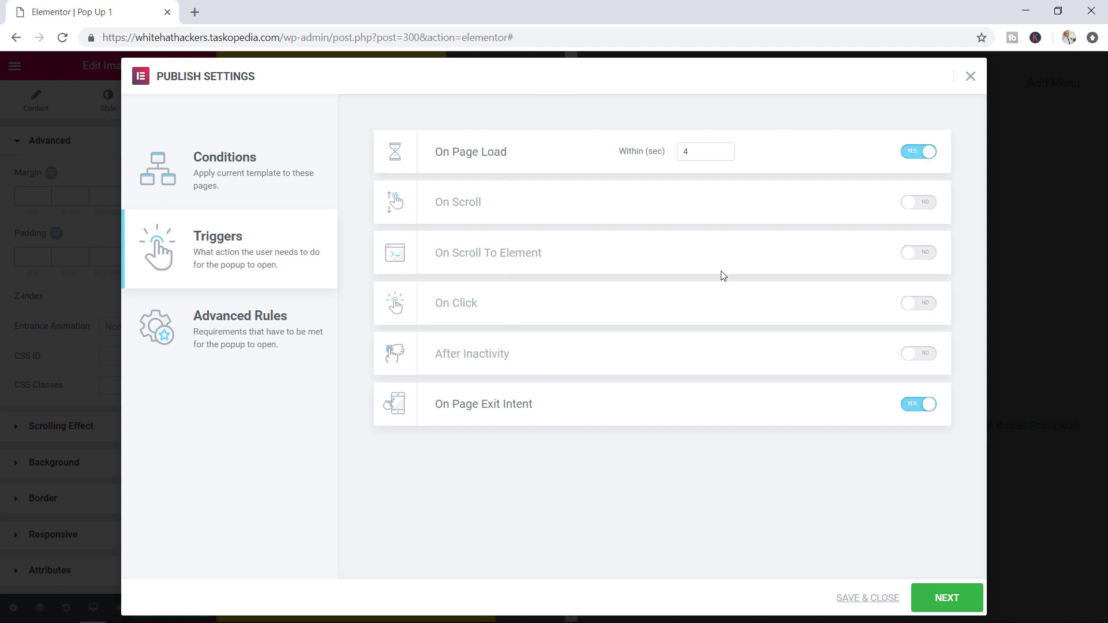
{"action": "left_click", "coordinate": [910, 153]}
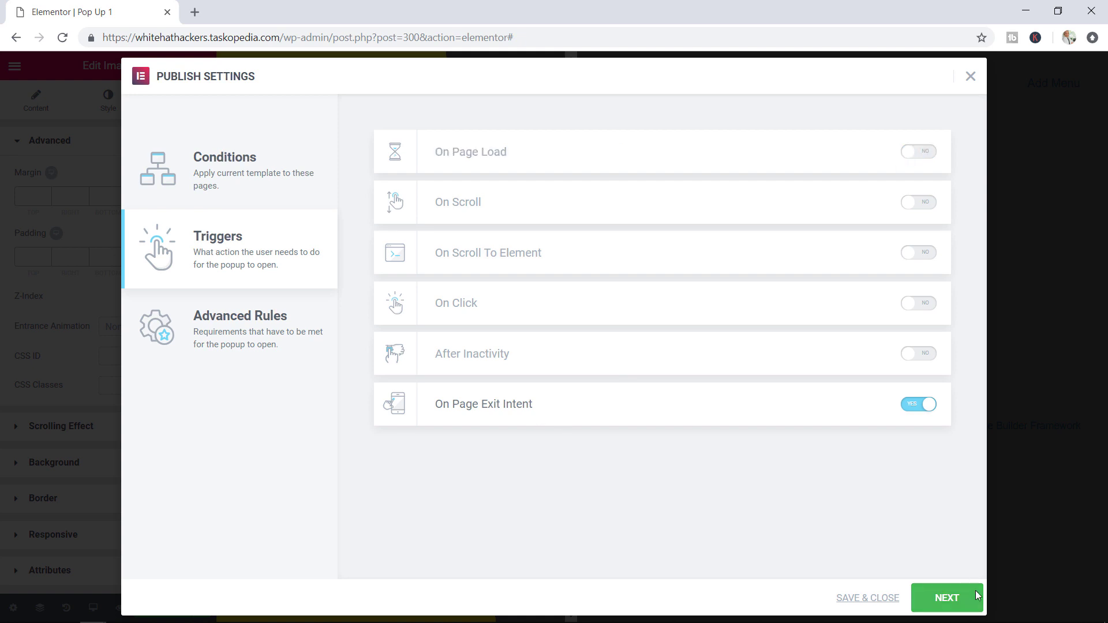
Advance to Advanced Rules, glancing back at Triggers once before returning.
{"action": "left_click", "coordinate": [954, 601]}
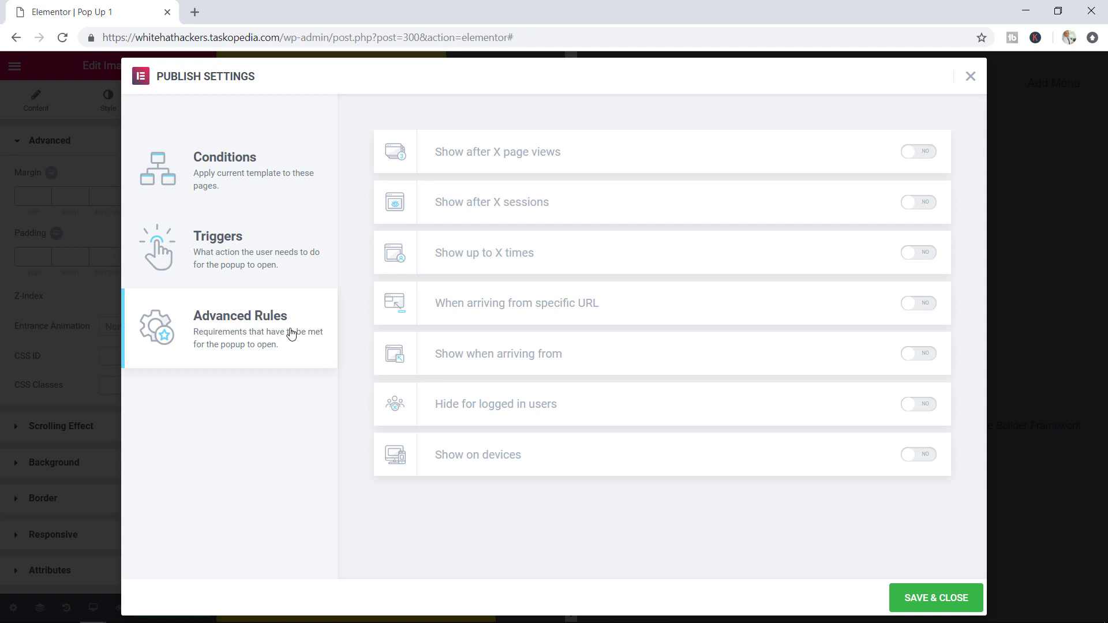
{"action": "left_click", "coordinate": [241, 247]}
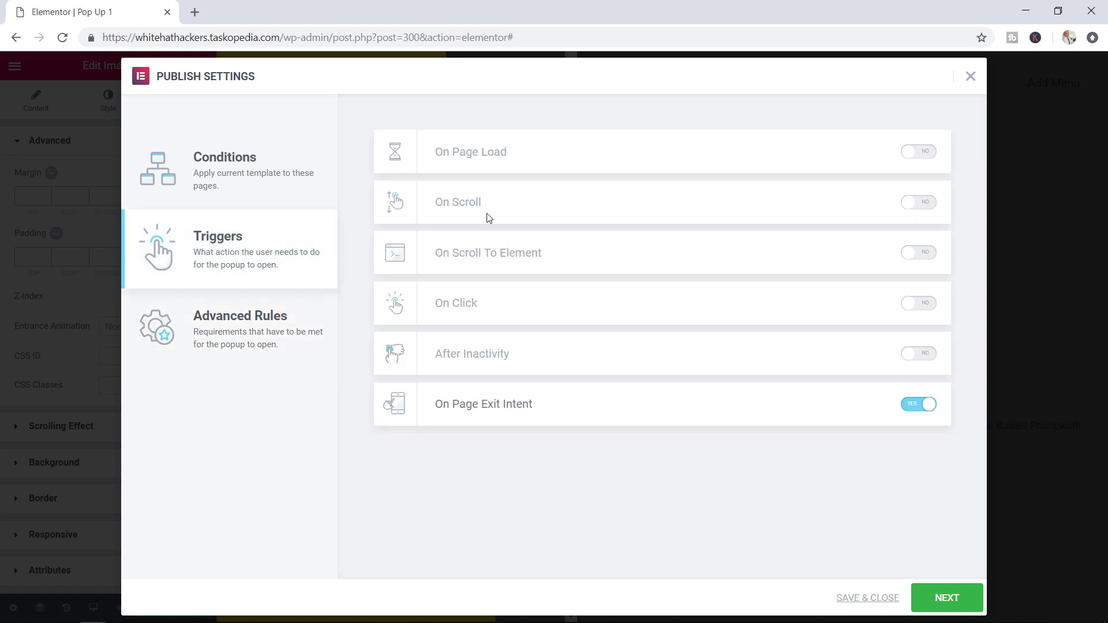
{"action": "left_click", "coordinate": [278, 335]}
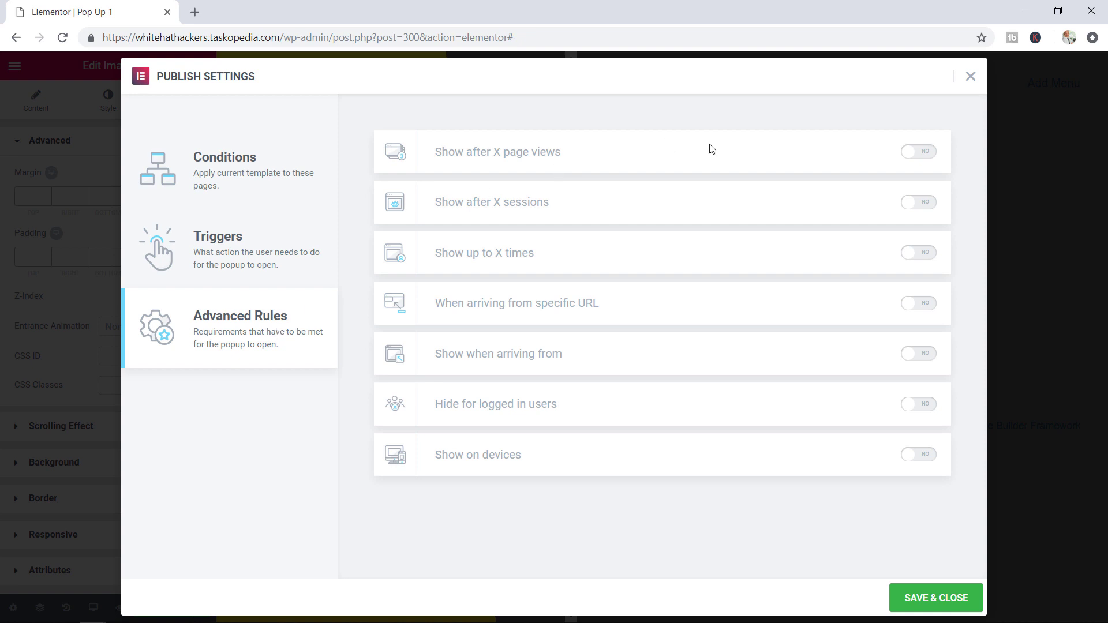
Briefly enable the 3-page-views and 2-sessions rules, then switch both back off.
{"action": "left_click", "coordinate": [922, 155]}
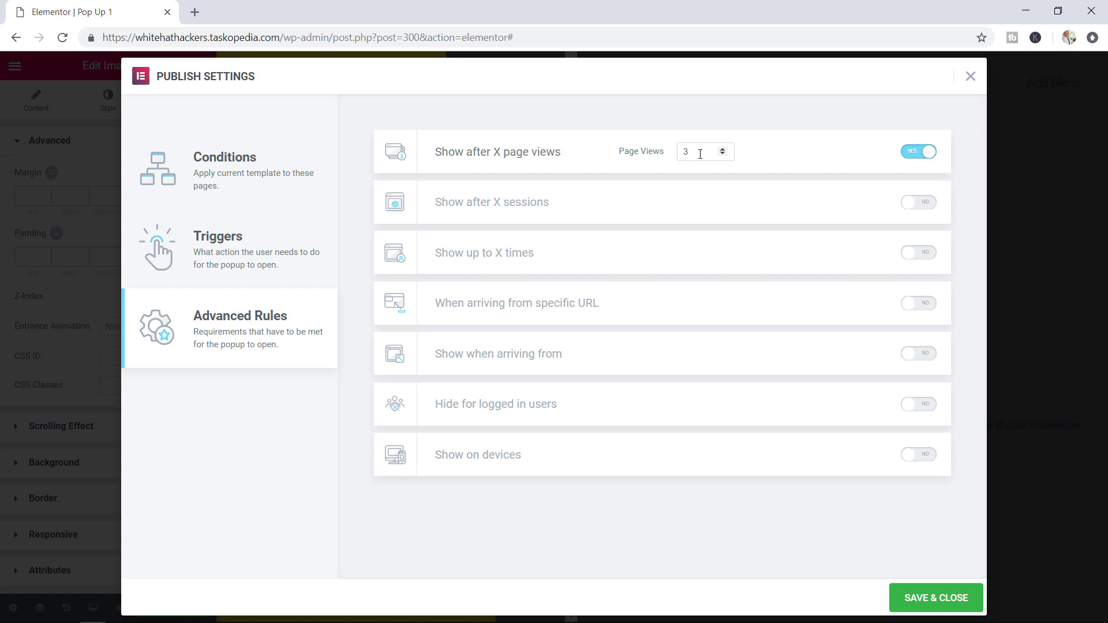
{"action": "left_click", "coordinate": [919, 157]}
{"action": "left_click", "coordinate": [919, 203]}
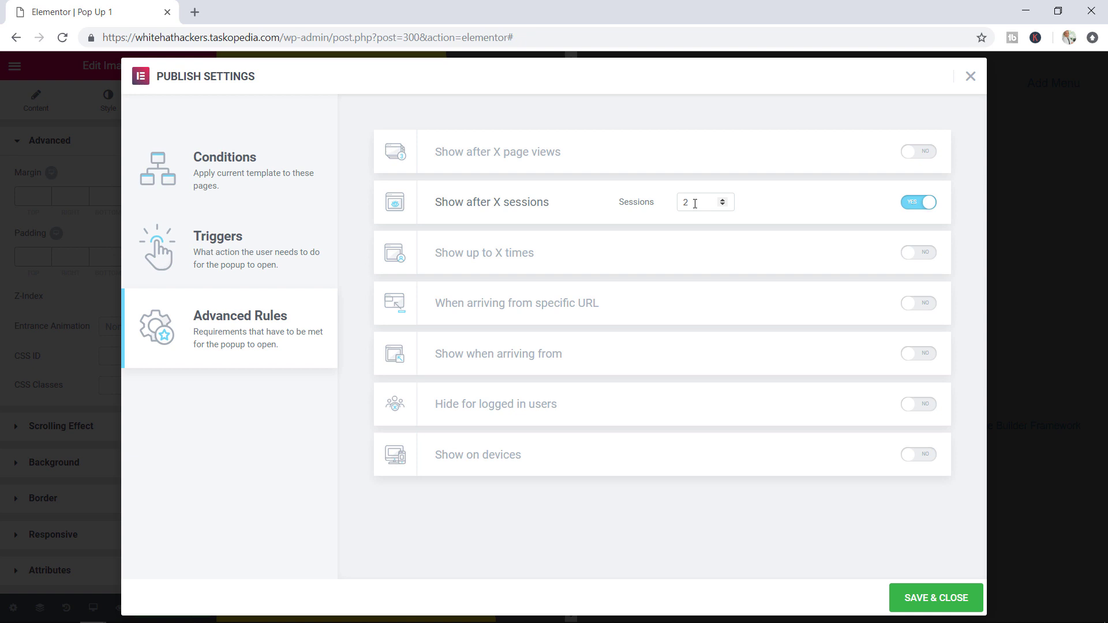
{"action": "left_click", "coordinate": [919, 207]}
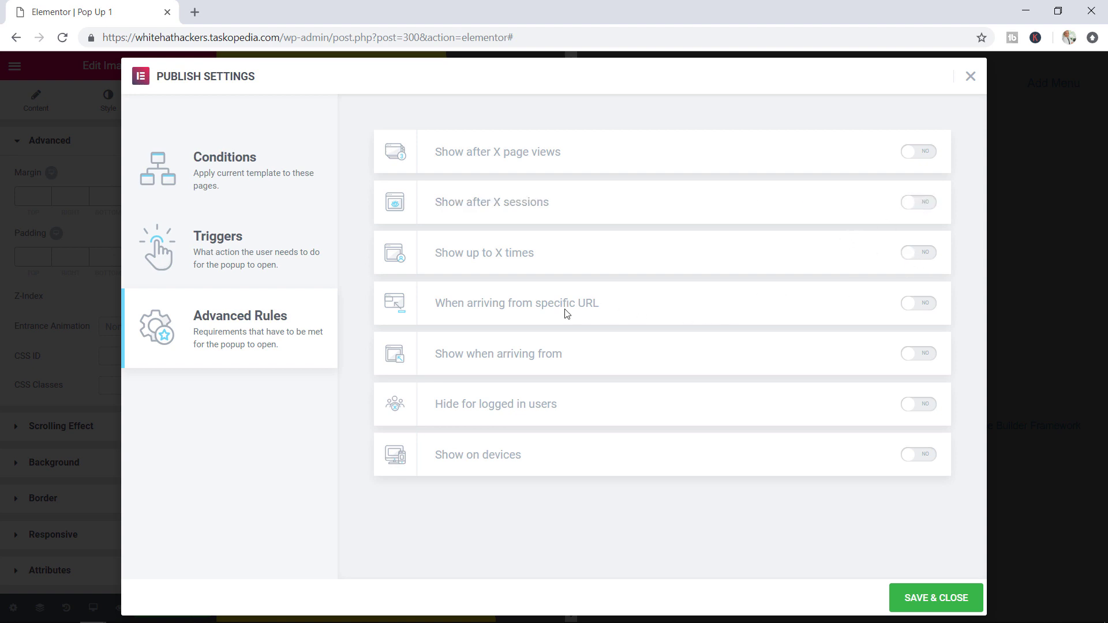
Try the specific-URL arrival rule with Regex matching and the arriving-from rule, then turn both off.
{"action": "left_click", "coordinate": [928, 305]}
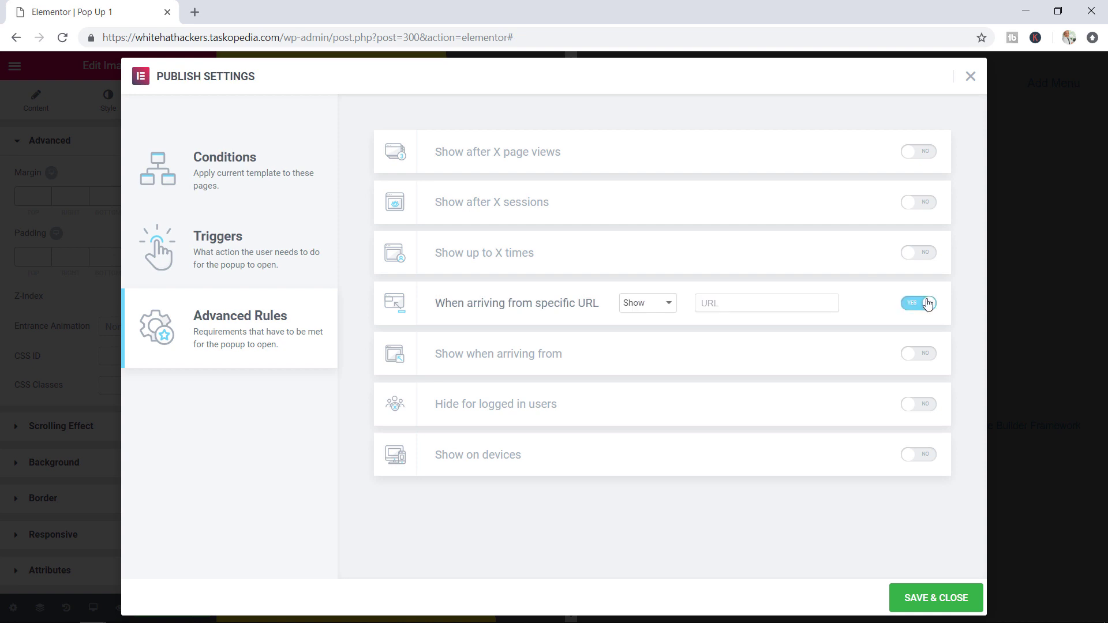
{"action": "left_click", "coordinate": [748, 304]}
{"action": "left_click", "coordinate": [651, 302]}
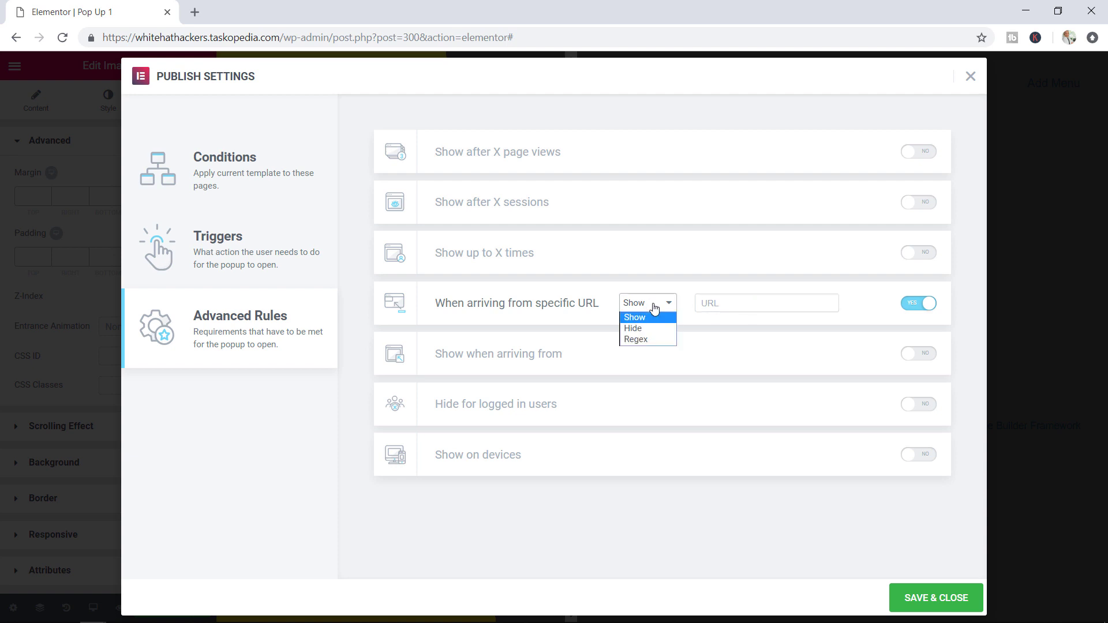
{"action": "left_click", "coordinate": [652, 341]}
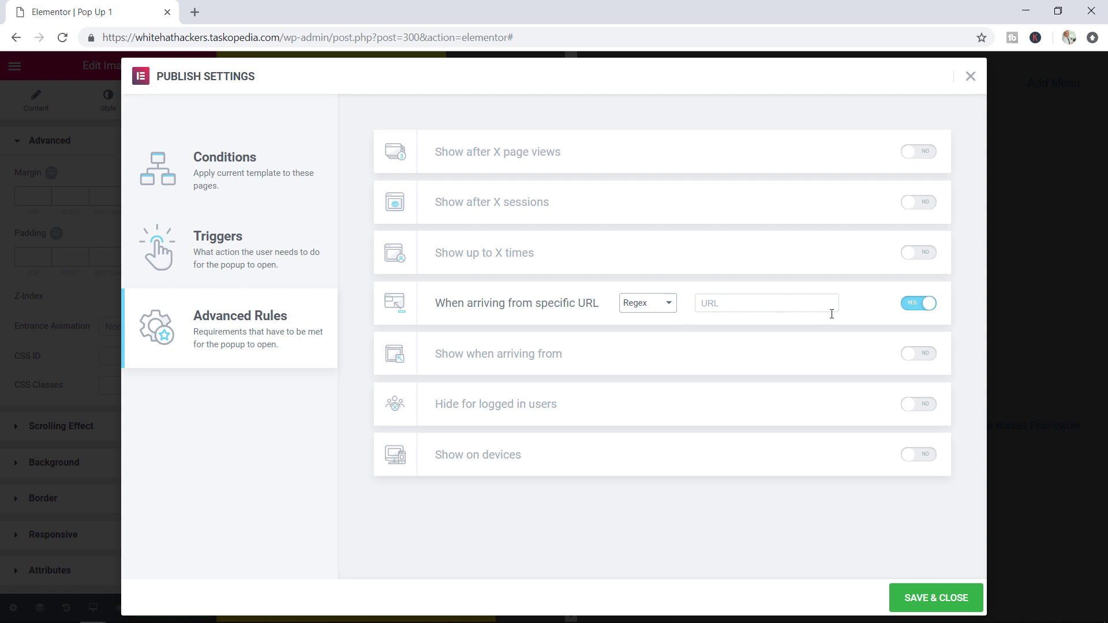
{"action": "left_click", "coordinate": [911, 301]}
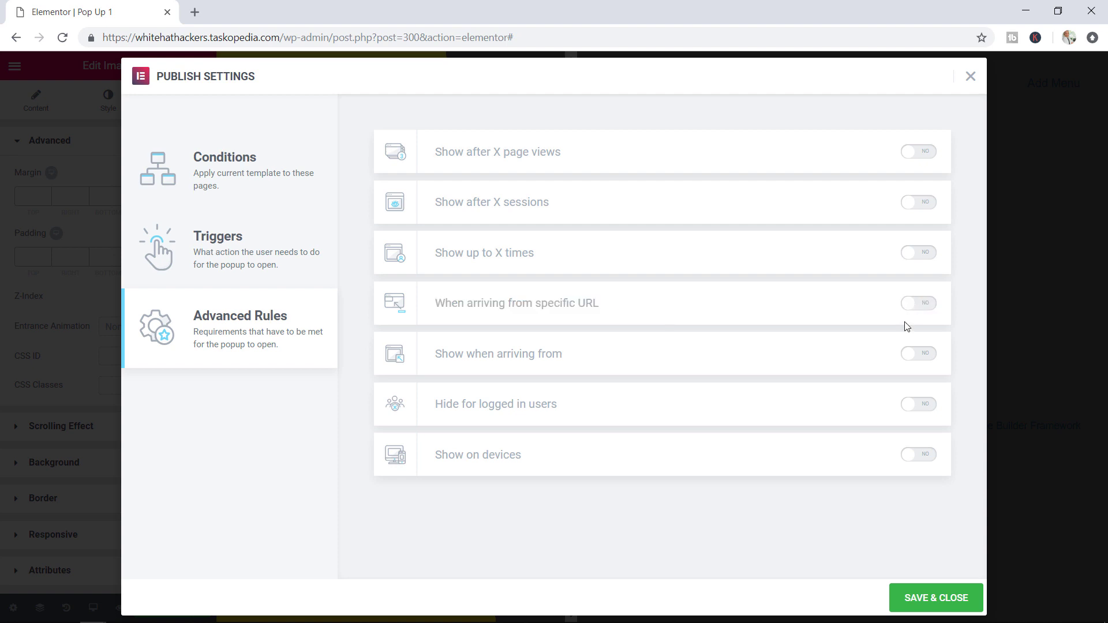
{"action": "left_click", "coordinate": [924, 354]}
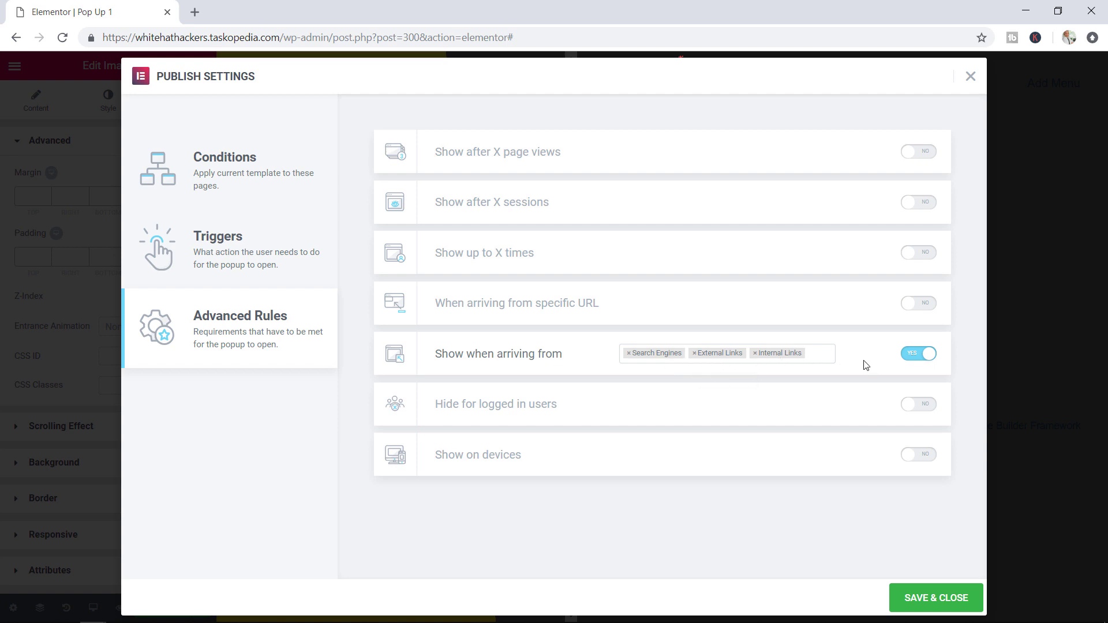
{"action": "left_click", "coordinate": [912, 358]}
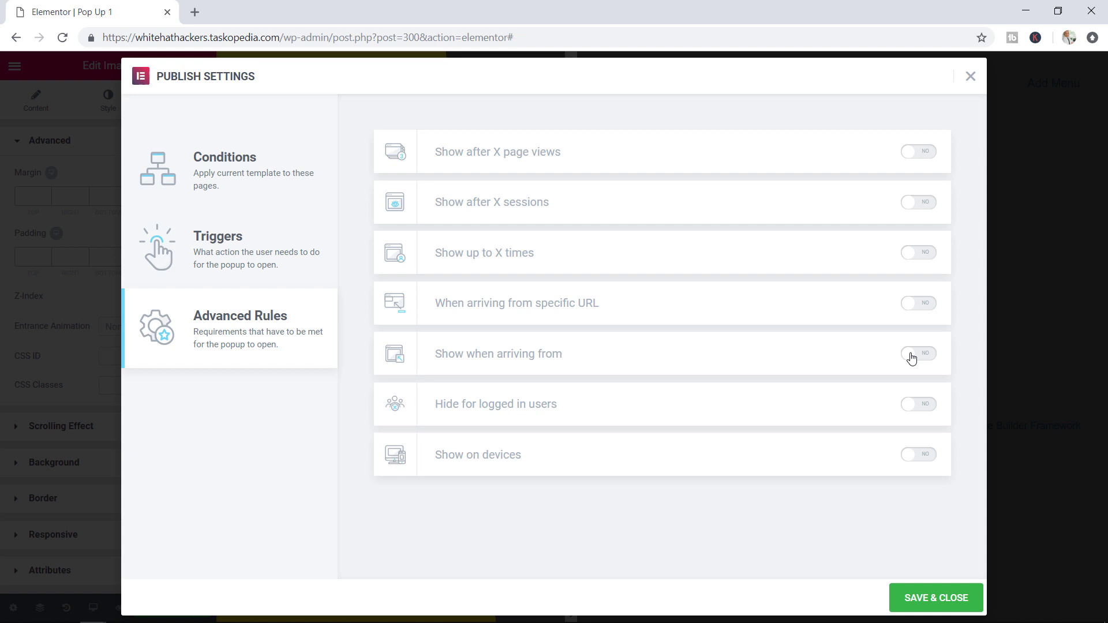
Hide the popup for logged-in users and limit devices to Desktop and Tablet by removing Mobile.
{"action": "left_click", "coordinate": [926, 411]}
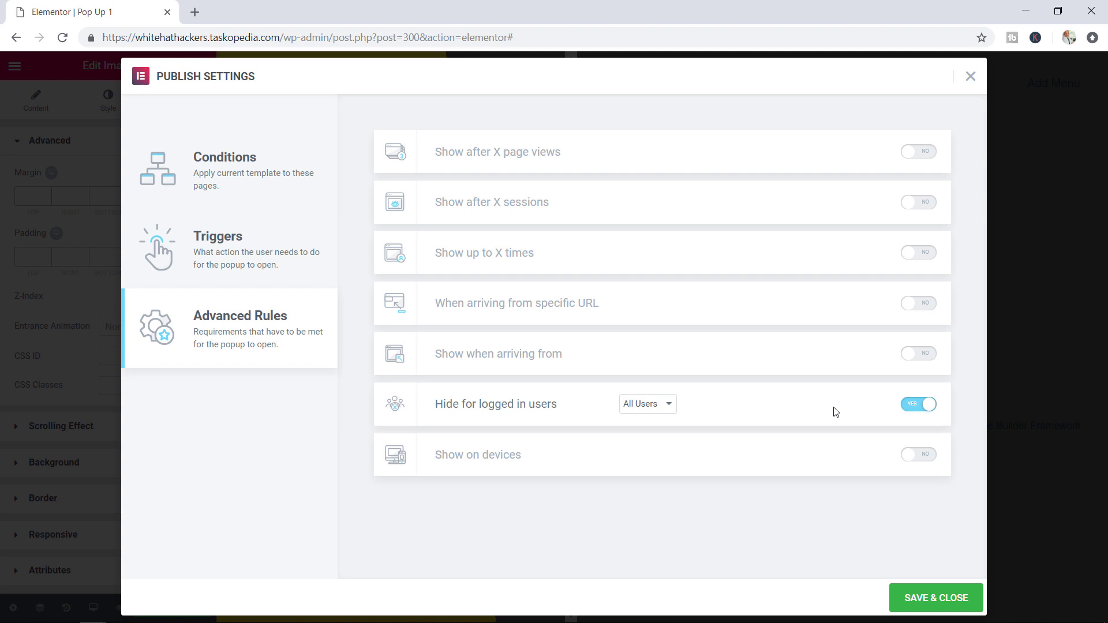
{"action": "left_click", "coordinate": [926, 456]}
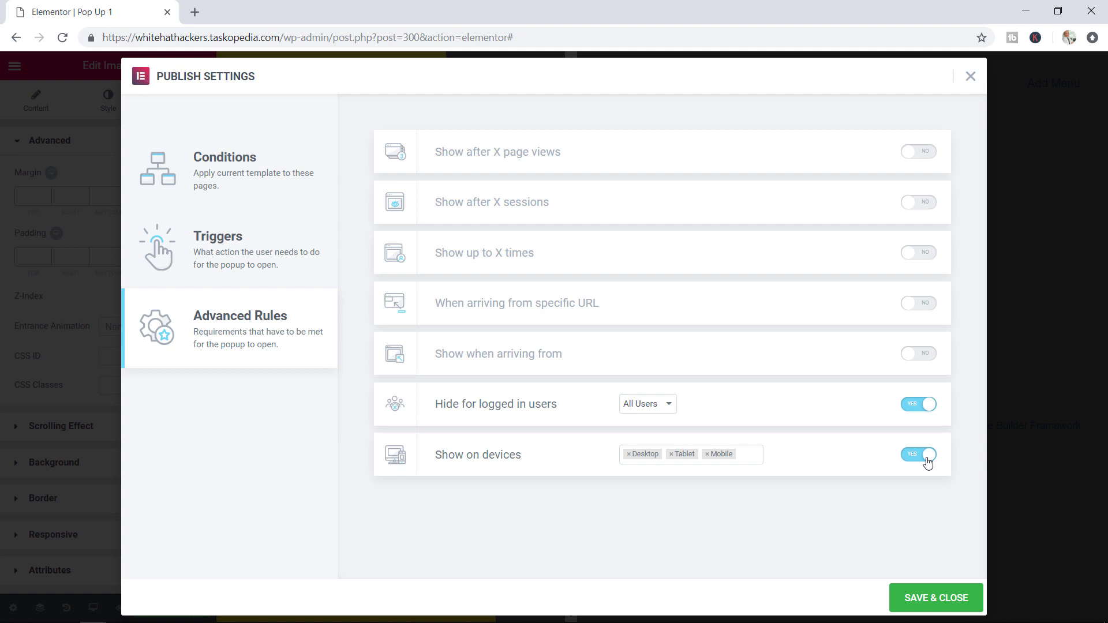
{"action": "left_click", "coordinate": [708, 455]}
{"action": "left_click", "coordinate": [782, 465]}
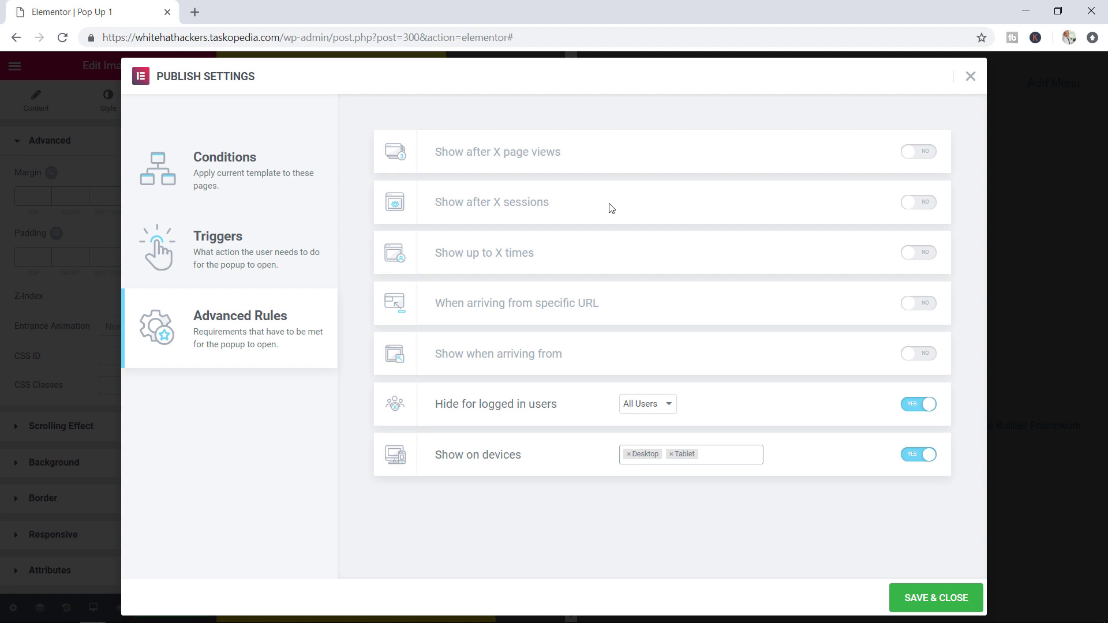
{"action": "left_click", "coordinate": [272, 261]}
{"action": "left_click", "coordinate": [263, 320]}
Save and close the popup's publish rules, close the Pop Up 1 preview tab, and switch to Firefox.
{"action": "left_click", "coordinate": [934, 600]}
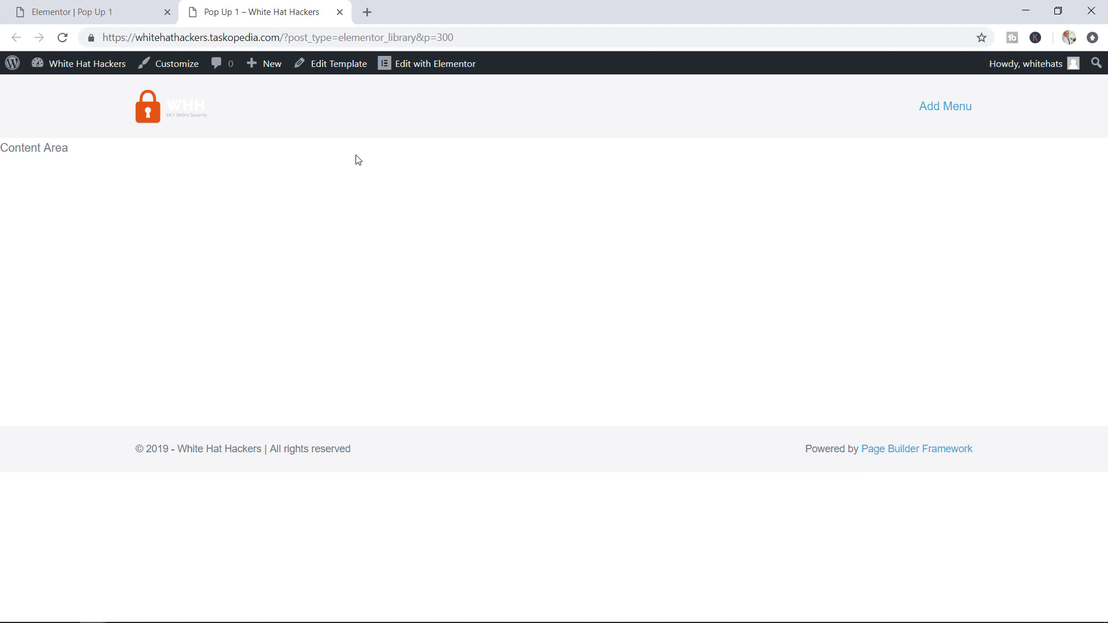
{"action": "left_click", "coordinate": [341, 12]}
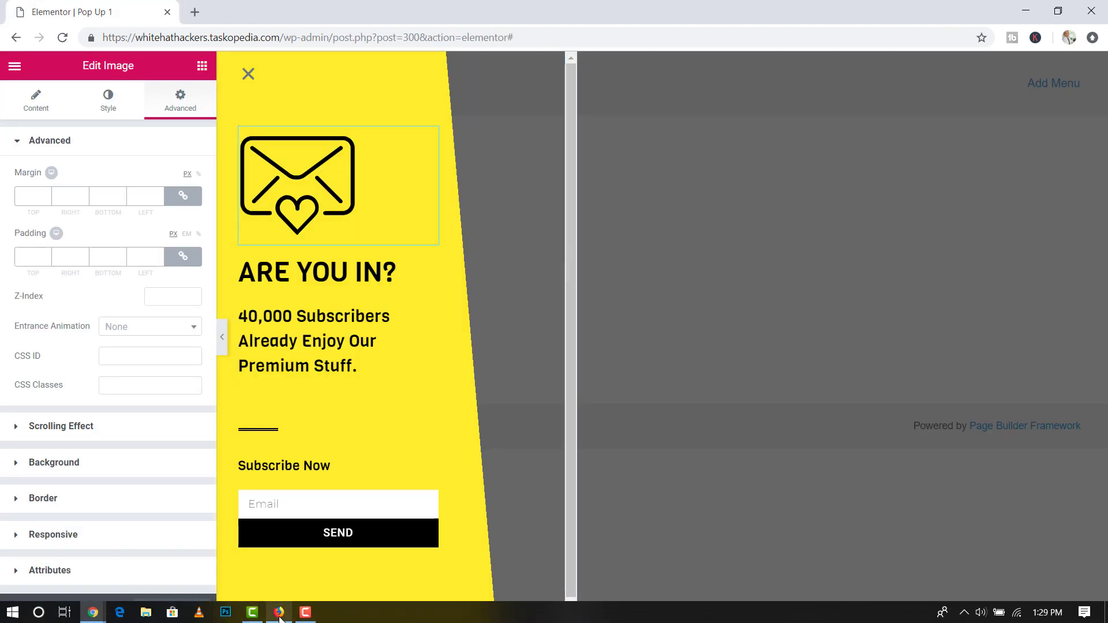
{"action": "left_click", "coordinate": [280, 613]}
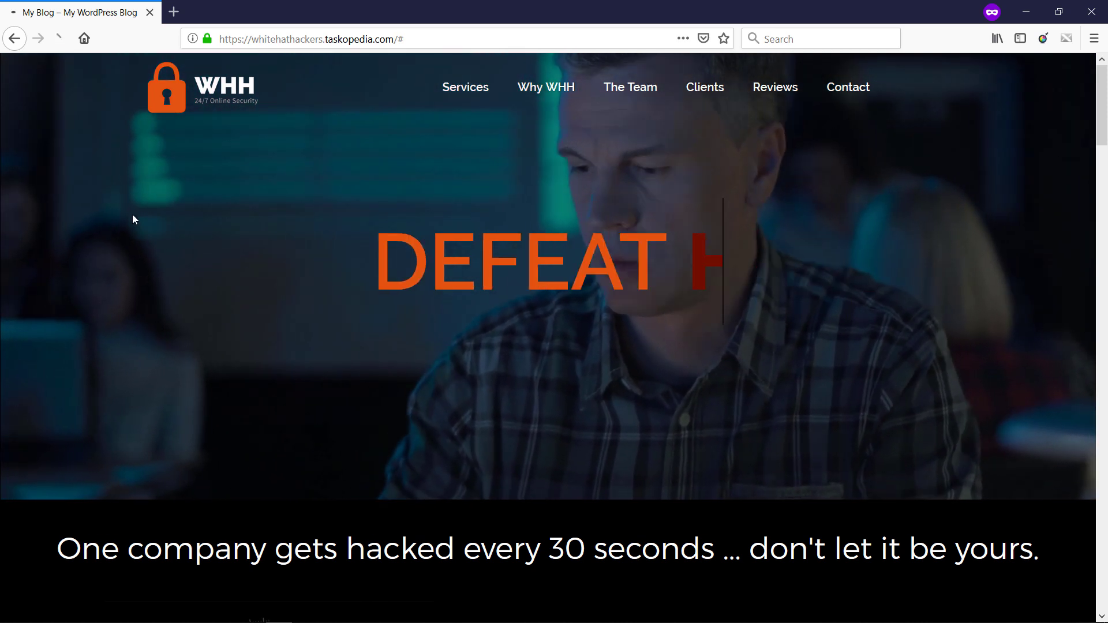
Reload the WHH site in Firefox and watch the yellow ARE YOU IN? popup slide in.
{"action": "key", "text": "F5"}
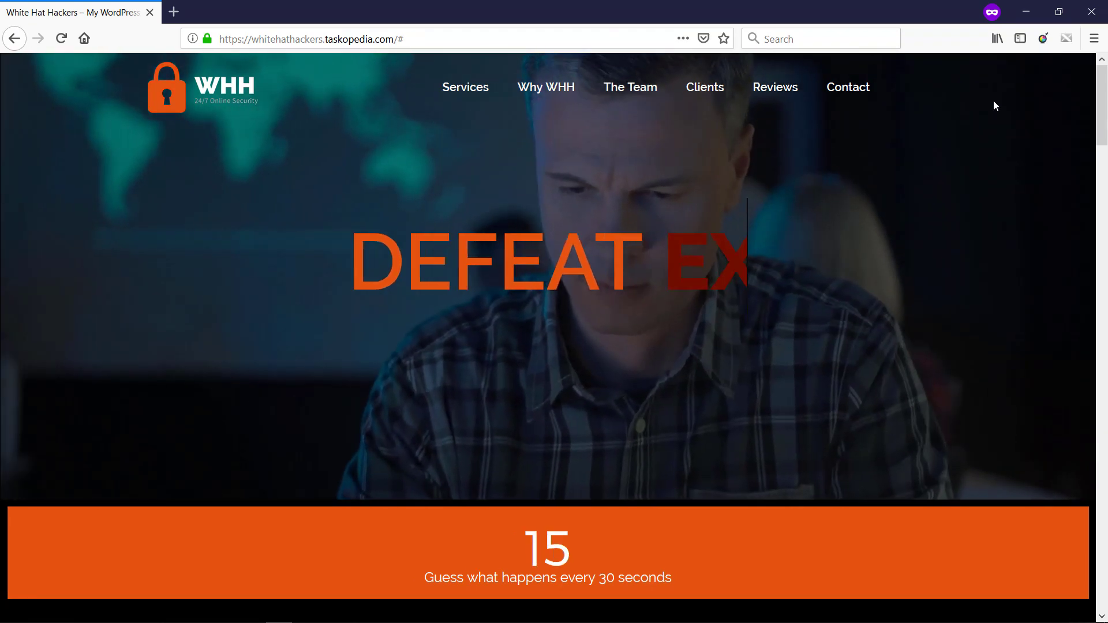
{"action": "mouse_move", "coordinate": [1066, 29]}
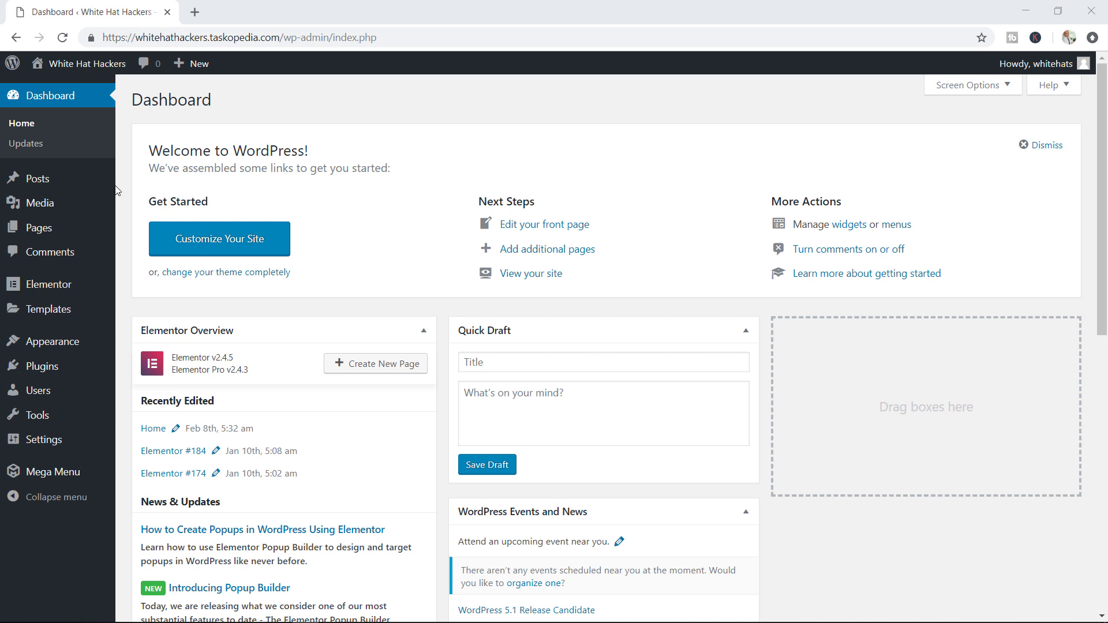
Go to Templates > Popups and edit Pop Up 1 with Elementor.
{"action": "mouse_move", "coordinate": [79, 315]}
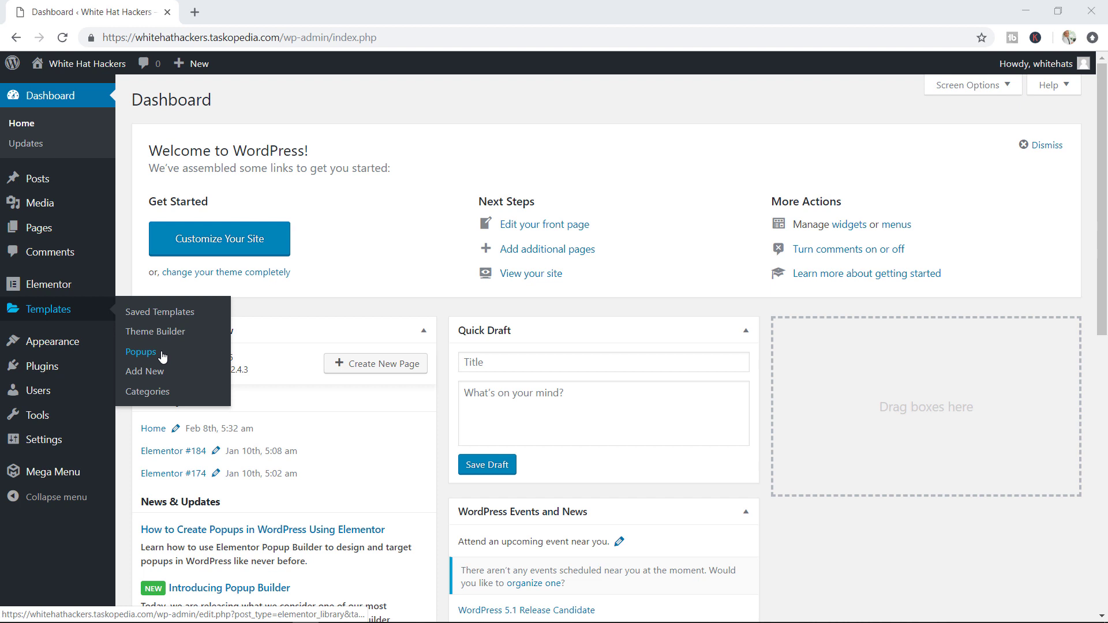
{"action": "left_click", "coordinate": [141, 352]}
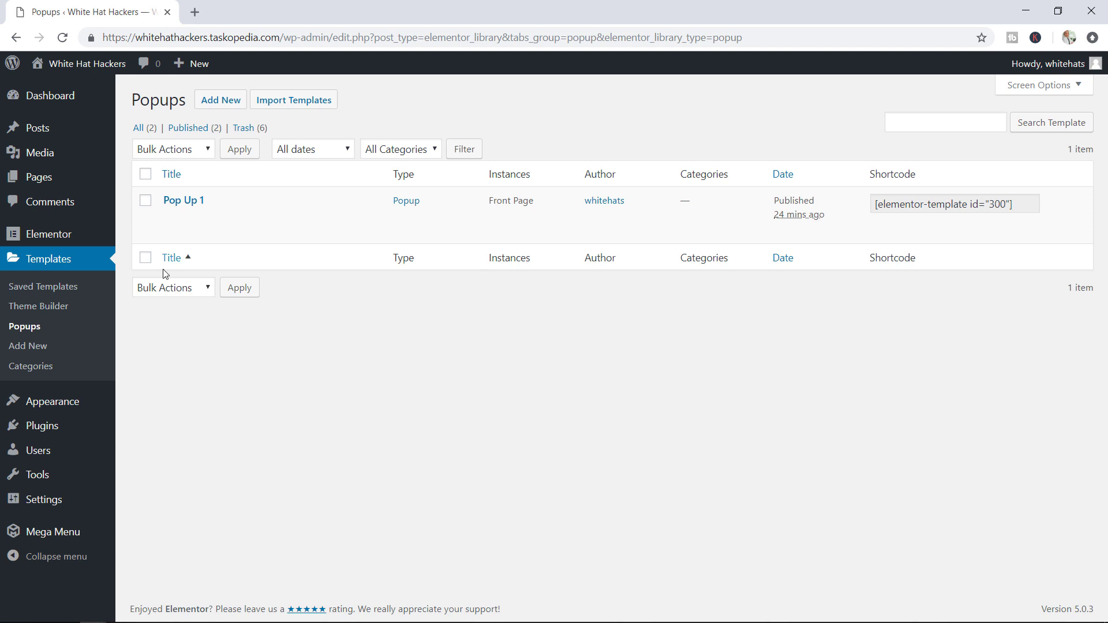
{"action": "mouse_move", "coordinate": [203, 231]}
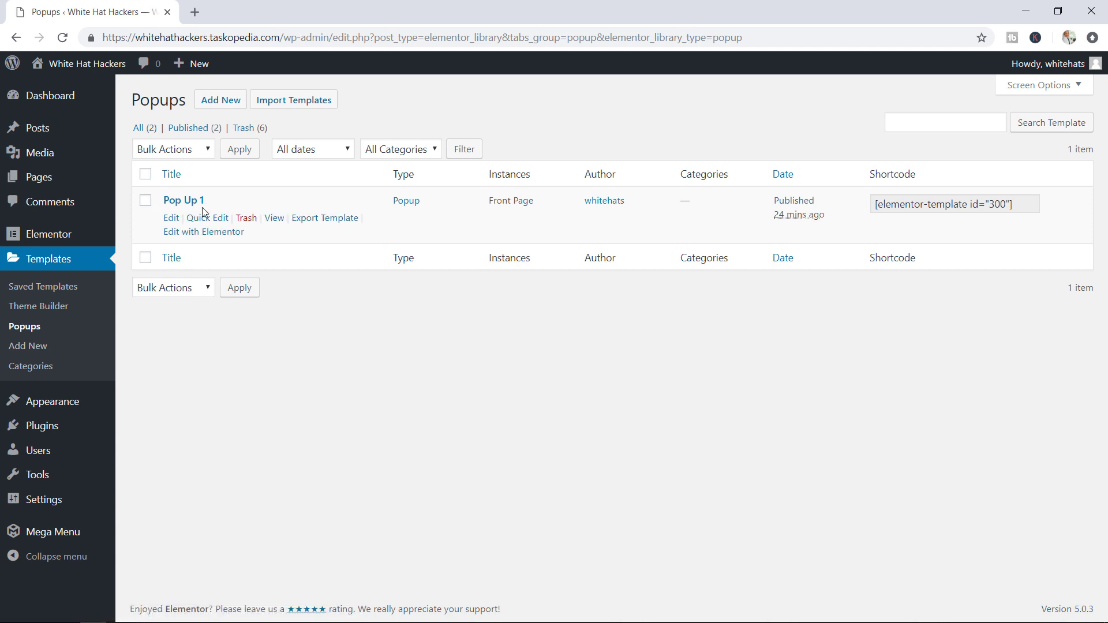
{"action": "left_click", "coordinate": [227, 233]}
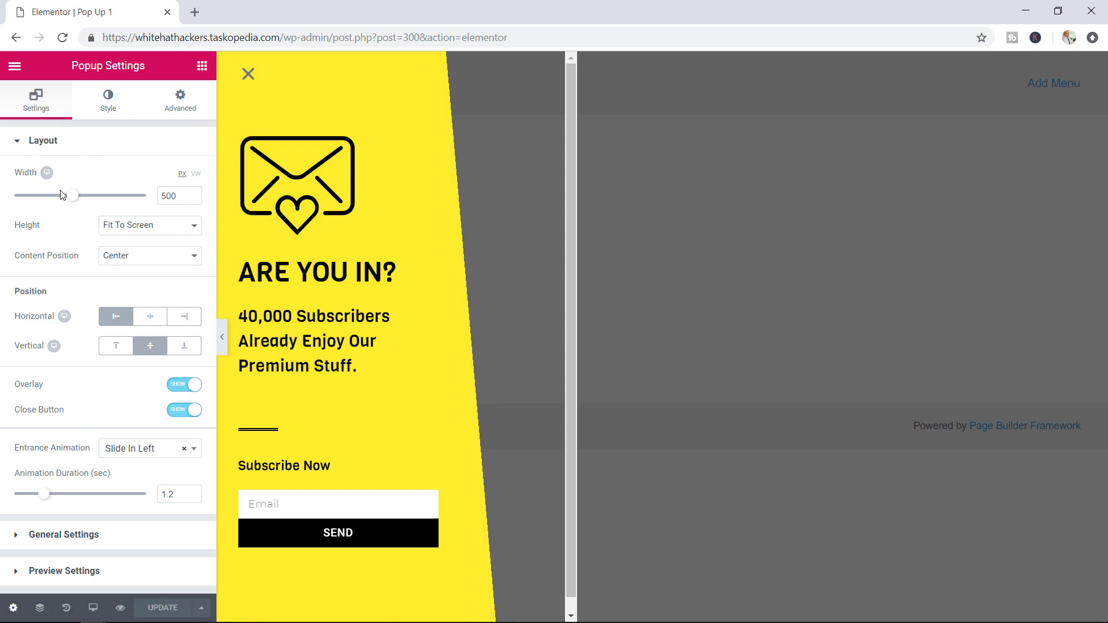
Set the popup width to 520 px, content position to Top, and horizontal position to Left.
{"action": "mouse_move", "coordinate": [75, 201]}
{"action": "left_mouse_down"}
{"action": "mouse_move", "coordinate": [107, 197]}
{"action": "mouse_move", "coordinate": [78, 198]}
{"action": "left_mouse_up"}
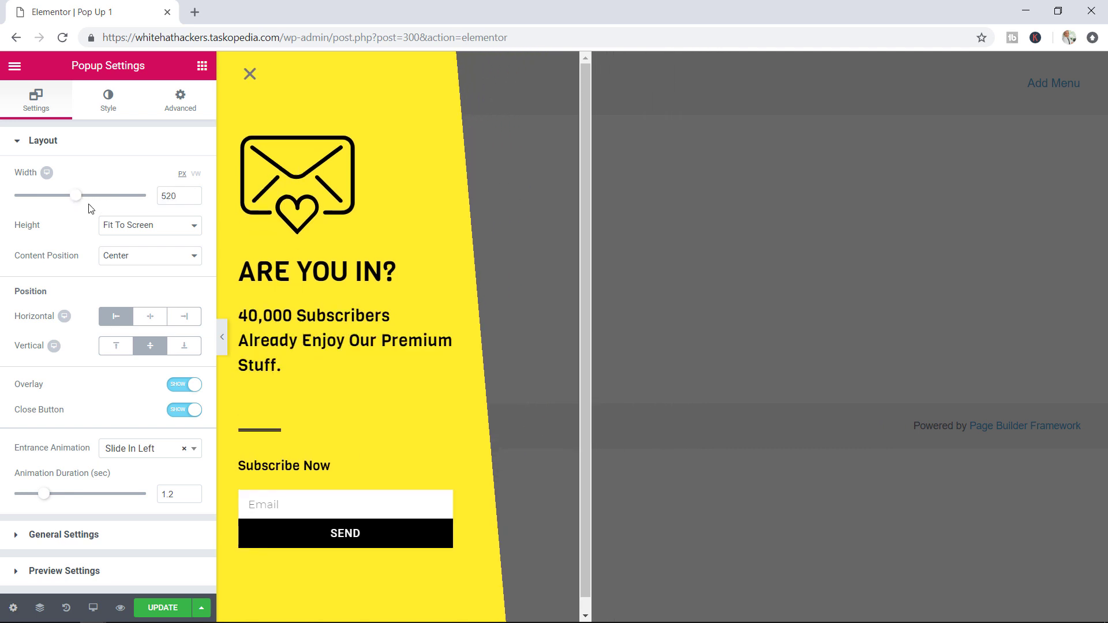
{"action": "left_click", "coordinate": [148, 259]}
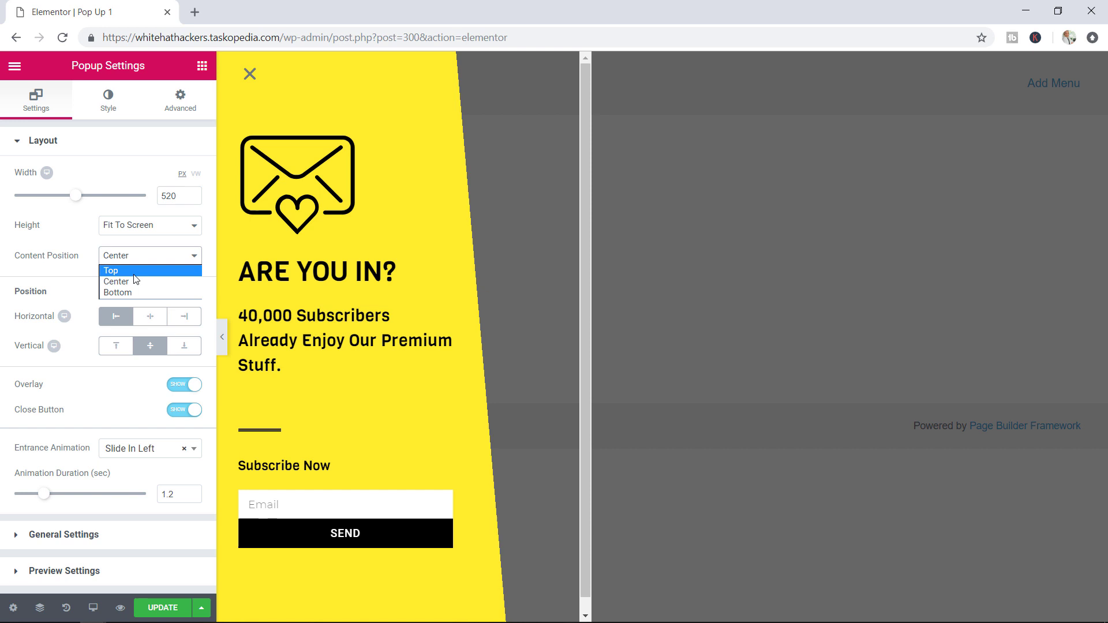
{"action": "left_click", "coordinate": [137, 271]}
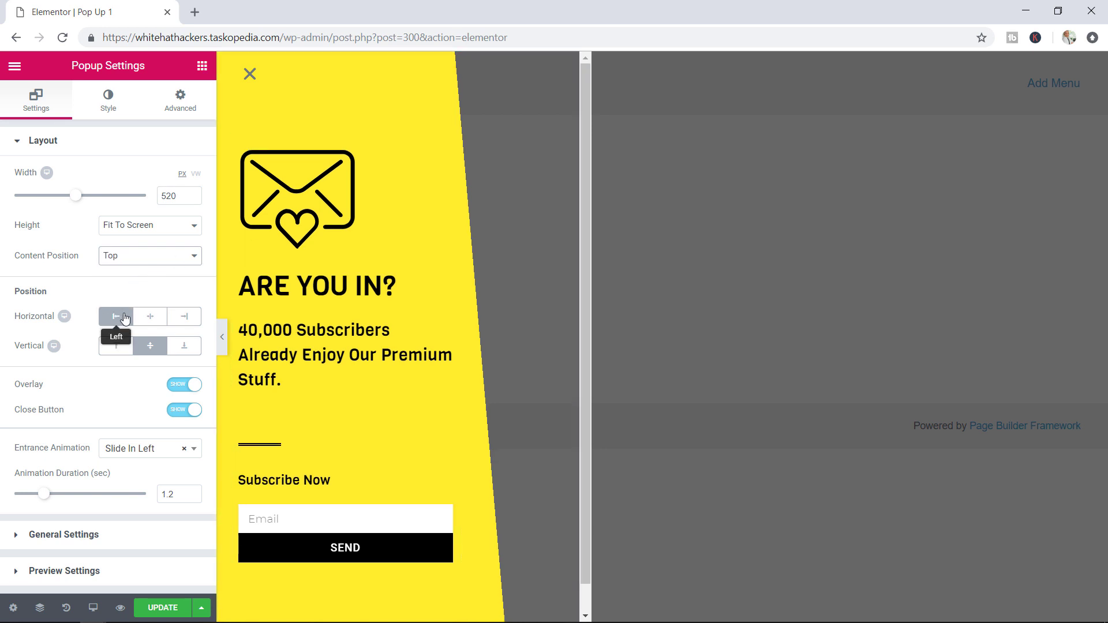
{"action": "left_click", "coordinate": [152, 321]}
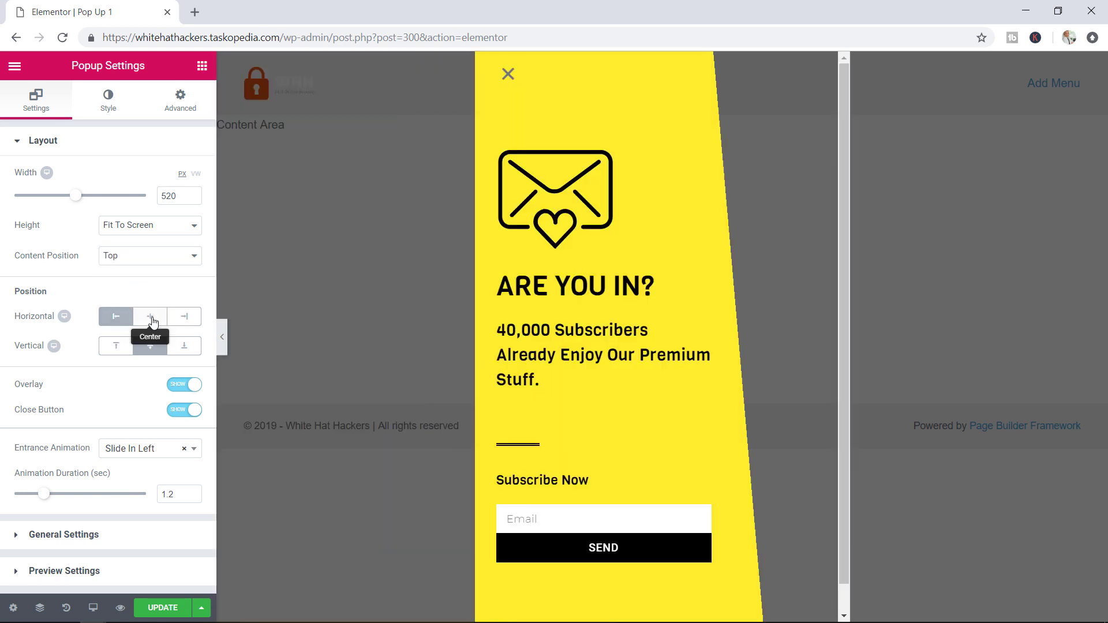
{"action": "left_click", "coordinate": [184, 323]}
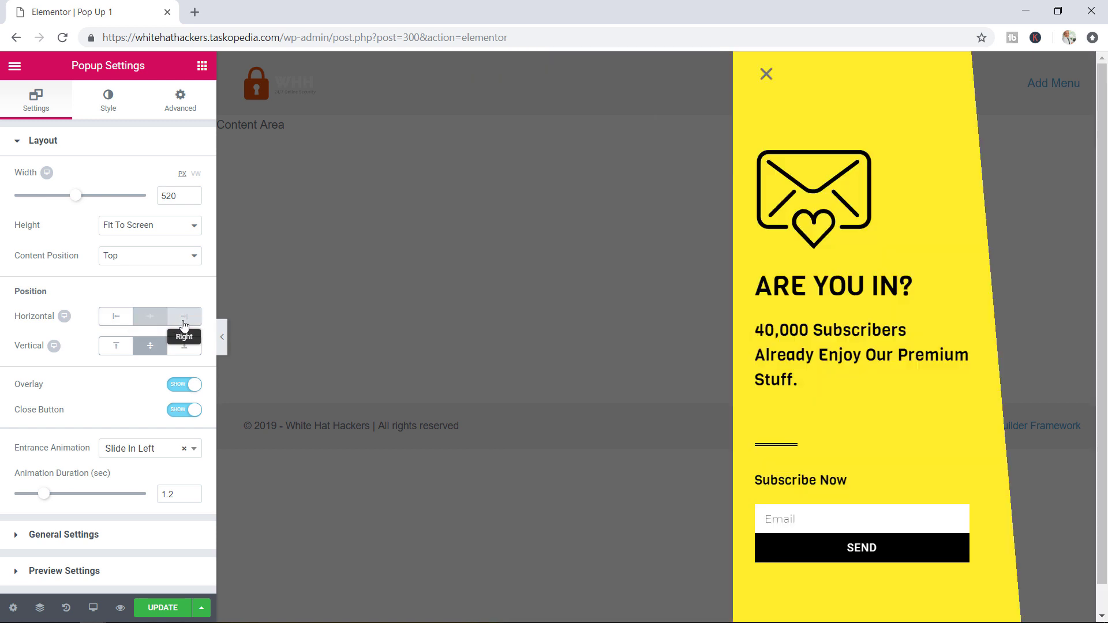
{"action": "left_click", "coordinate": [116, 323]}
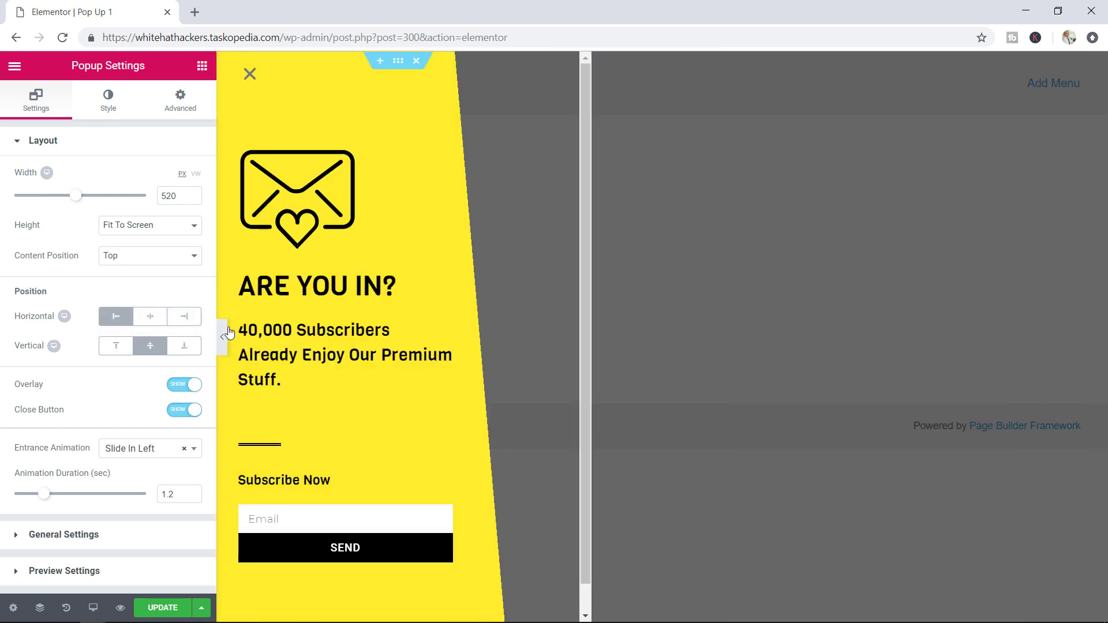
Keep the overlay on and set the entrance animation to Rotate In.
{"action": "left_click", "coordinate": [178, 391]}
{"action": "left_click", "coordinate": [178, 391]}
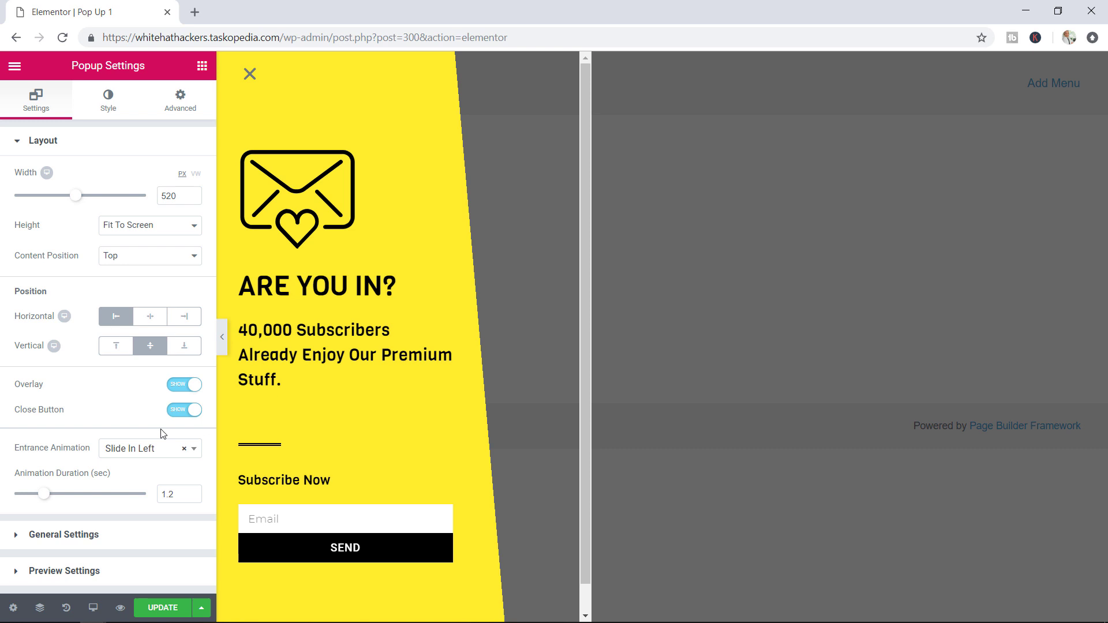
{"action": "left_click", "coordinate": [142, 454]}
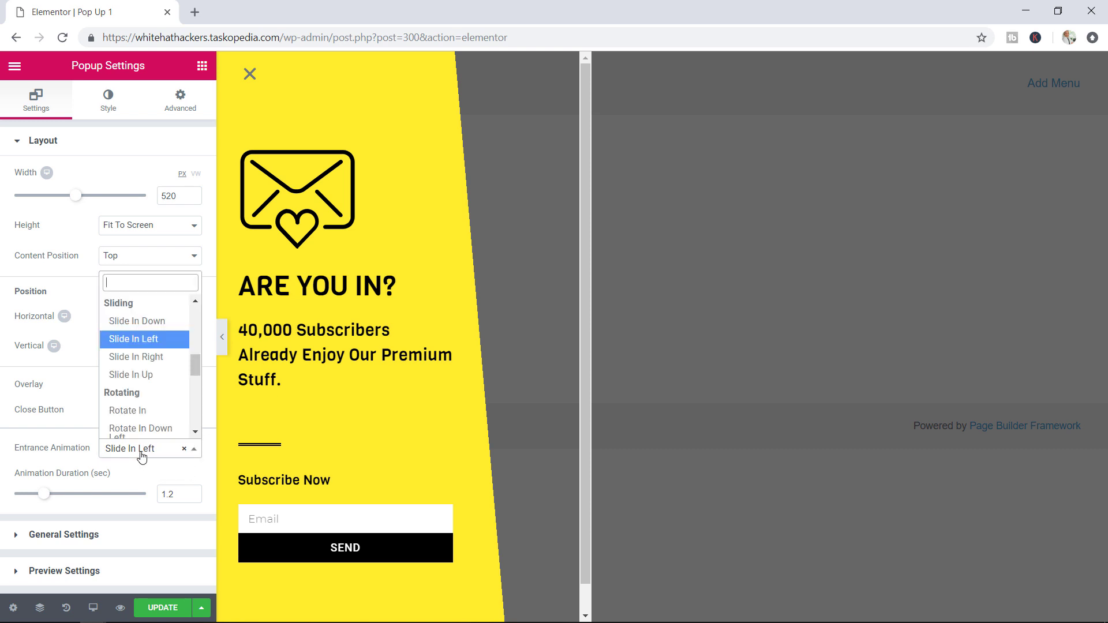
{"action": "left_click", "coordinate": [143, 411]}
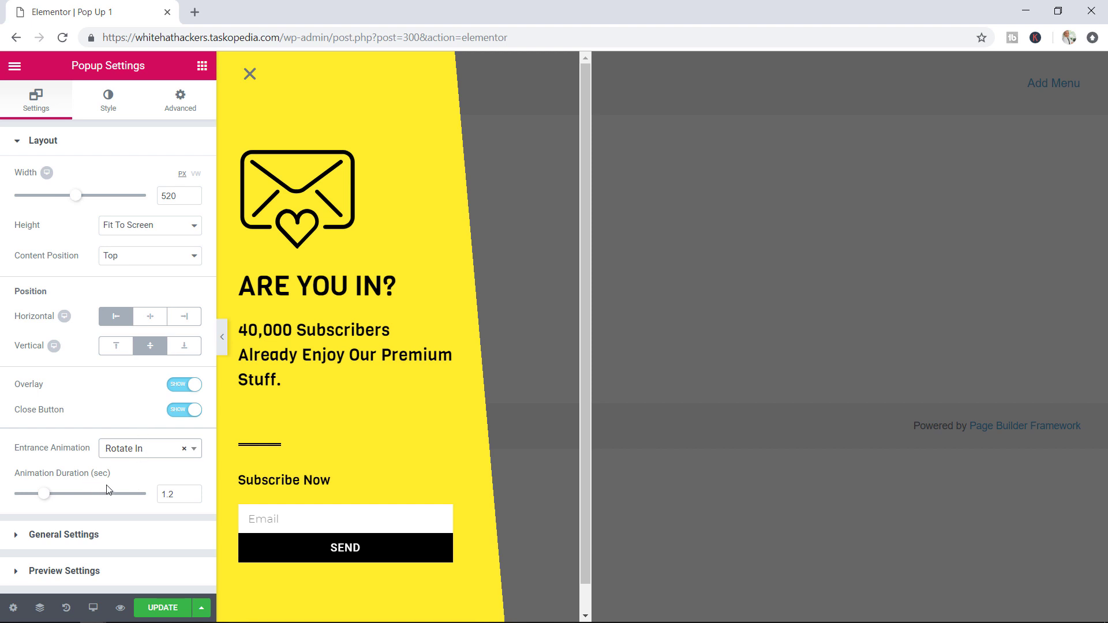
Review General Settings with Status kept Published and the Preview Settings, then view the Style options.
{"action": "left_click", "coordinate": [102, 537]}
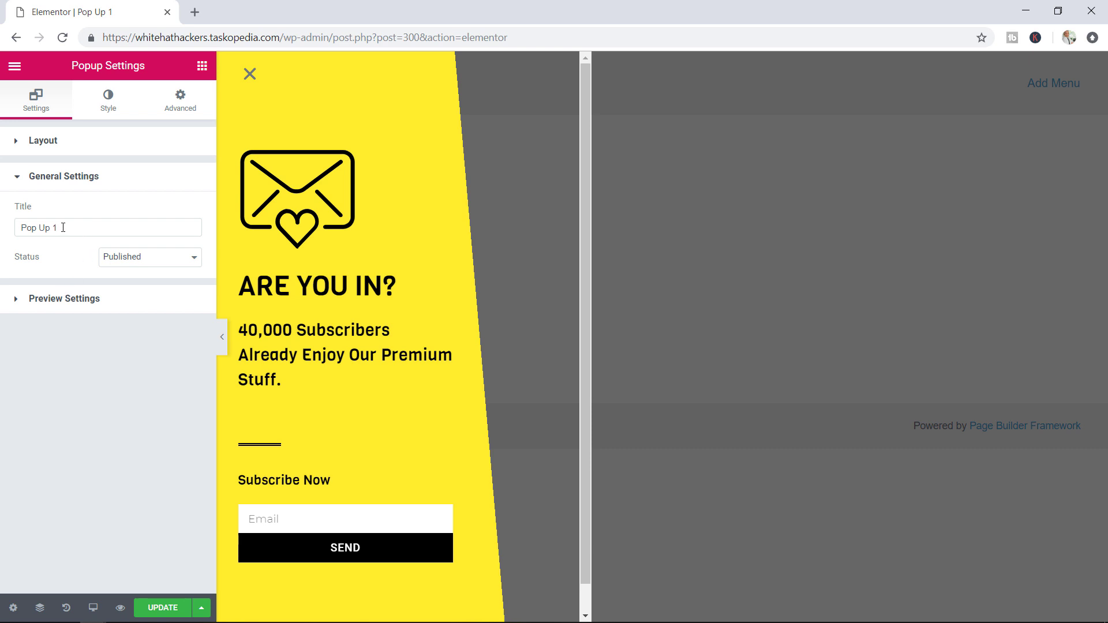
{"action": "left_click", "coordinate": [148, 263]}
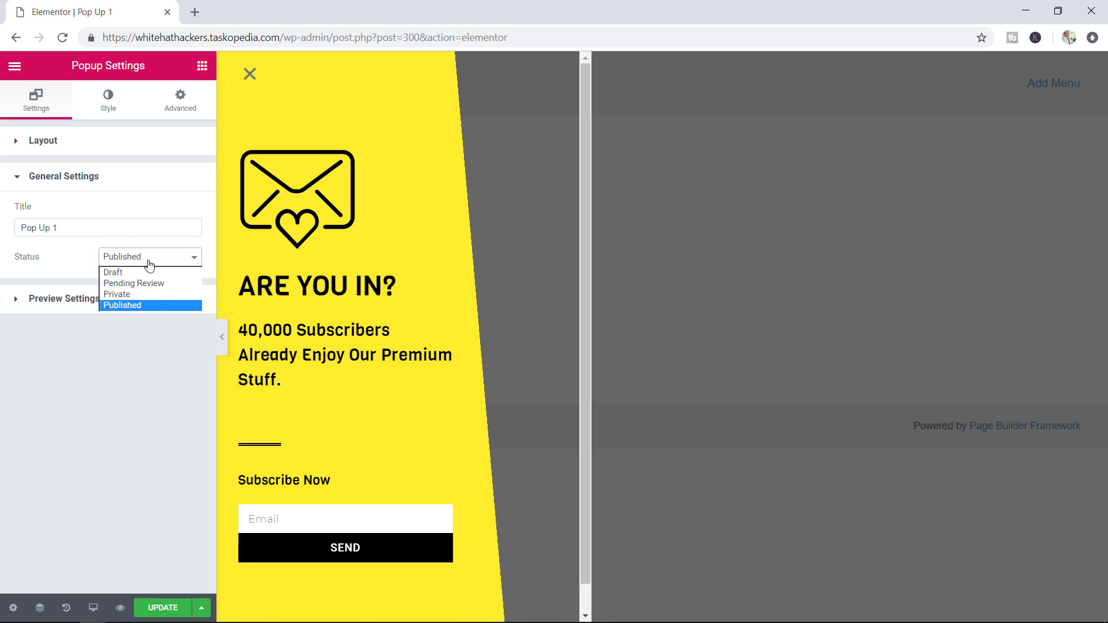
{"action": "left_click", "coordinate": [109, 369]}
{"action": "left_click", "coordinate": [91, 304]}
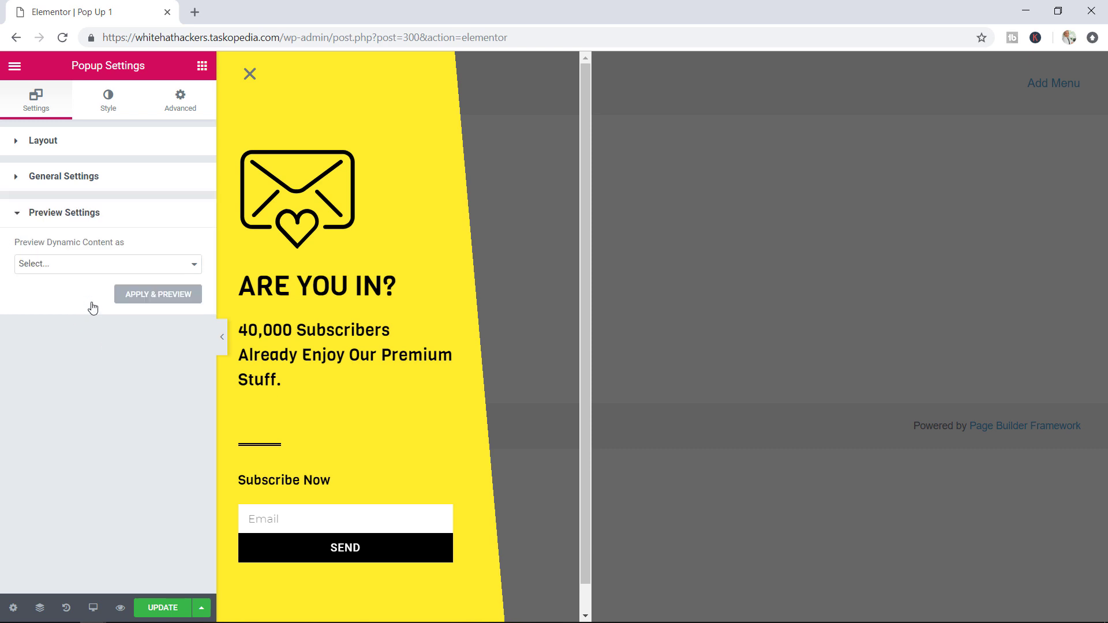
{"action": "left_click", "coordinate": [22, 214]}
{"action": "left_click", "coordinate": [97, 114]}
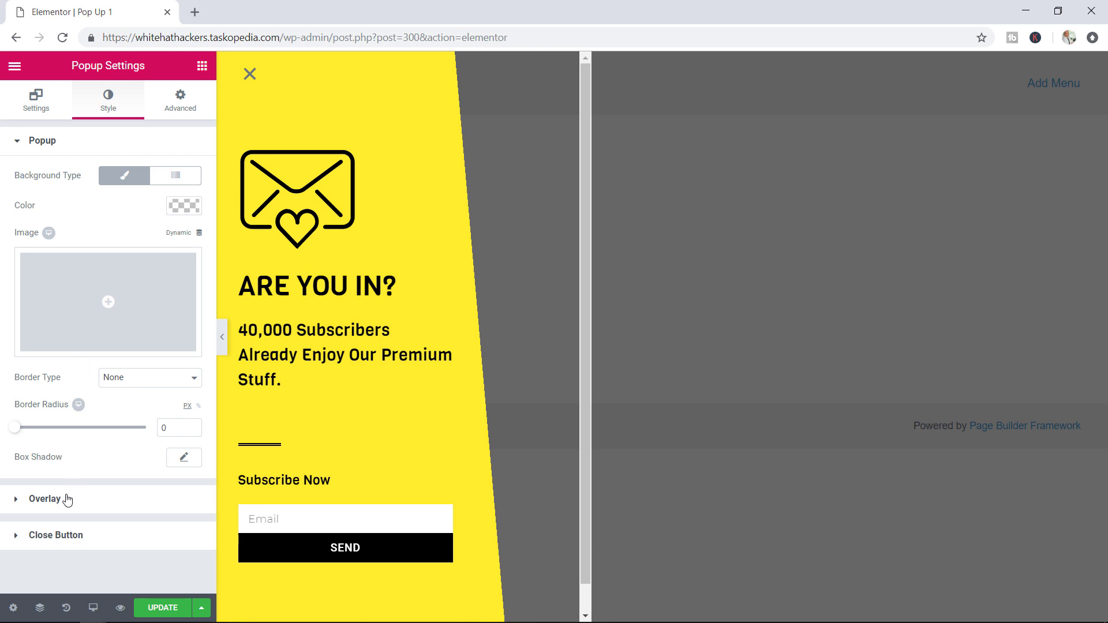
In the popup's Advanced settings, switch Avoid Multiple Popups to YES.
{"action": "left_click", "coordinate": [181, 103]}
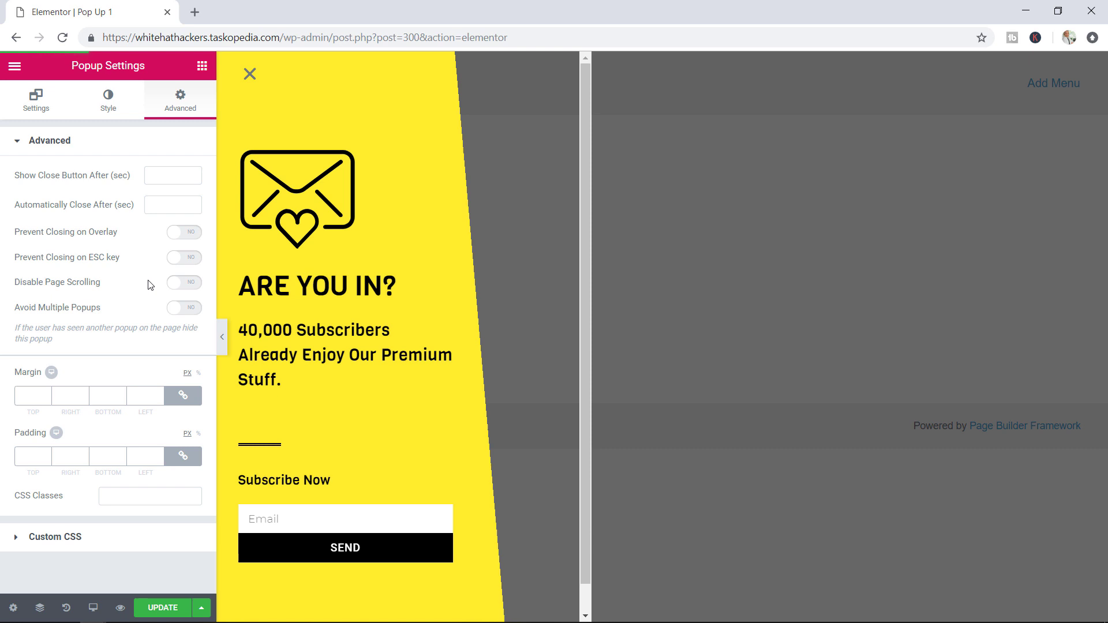
{"action": "left_click", "coordinate": [191, 311]}
Save Pop Up 1 with the UPDATE button.
{"action": "left_click", "coordinate": [162, 608]}
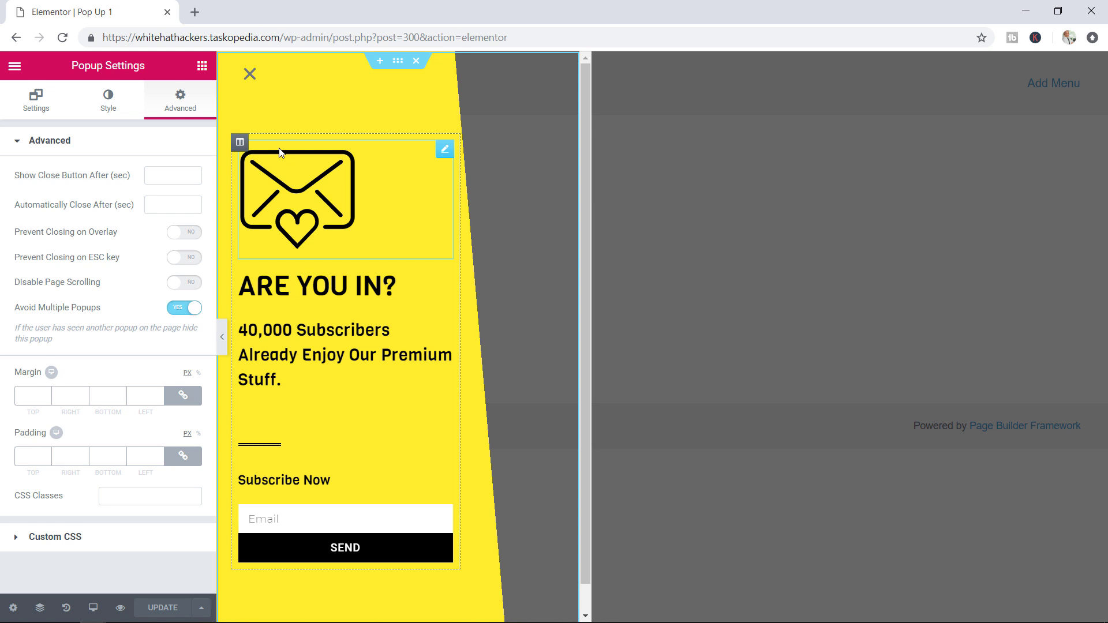
Replace the ARE YOU IN? heading title with the Site group's dynamic User Info tag.
{"action": "left_click", "coordinate": [358, 293]}
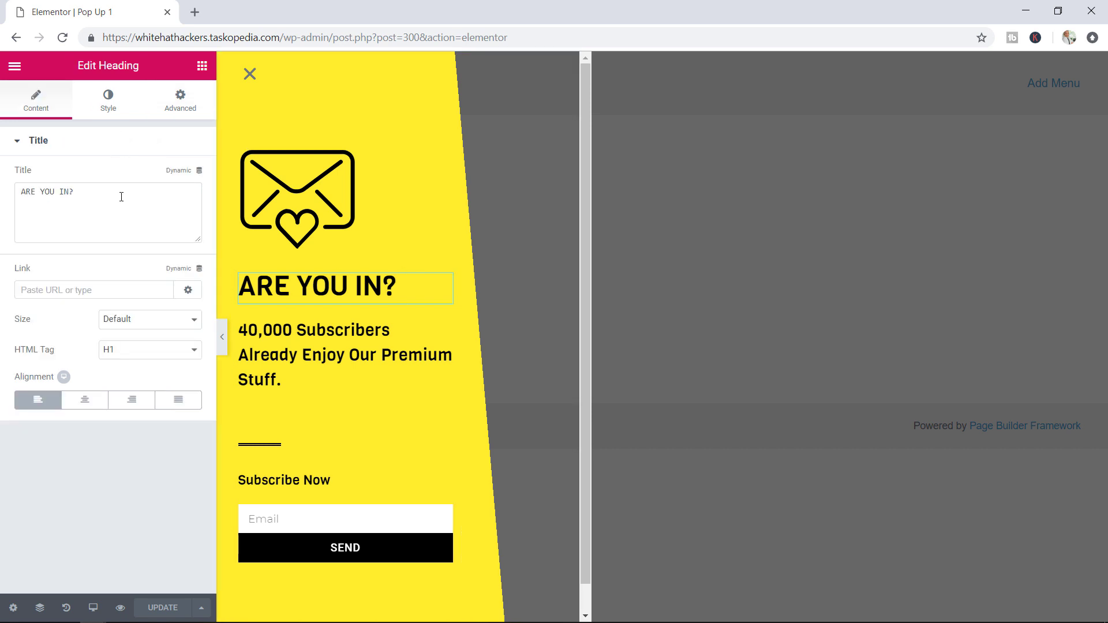
{"action": "left_click_drag", "start_coordinate": [86, 195], "coordinate": [25, 192]}
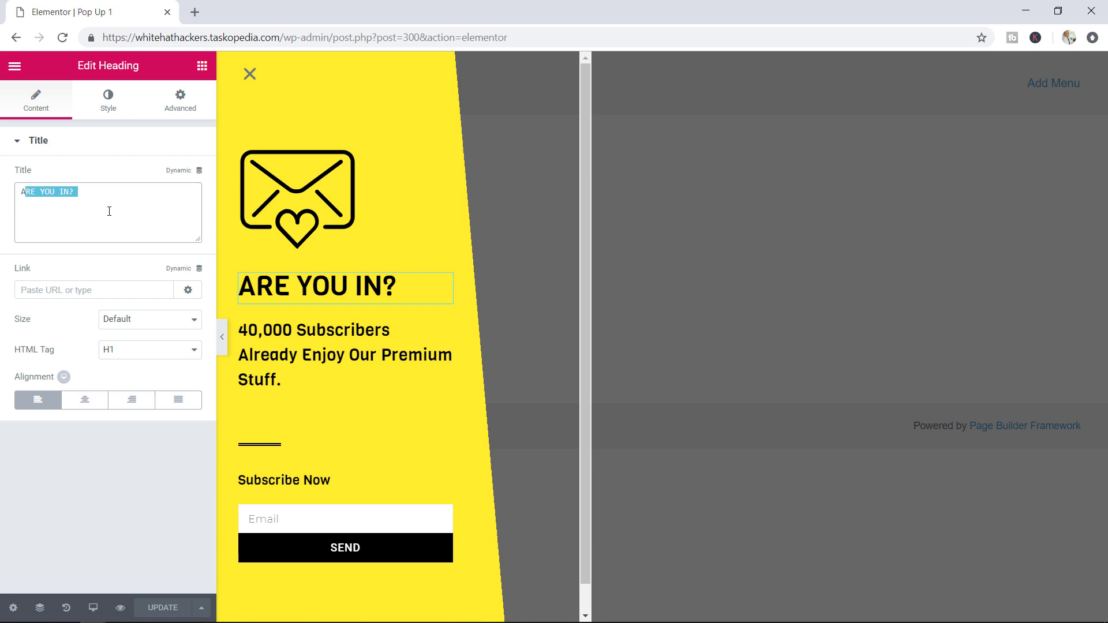
{"action": "left_click", "coordinate": [139, 203]}
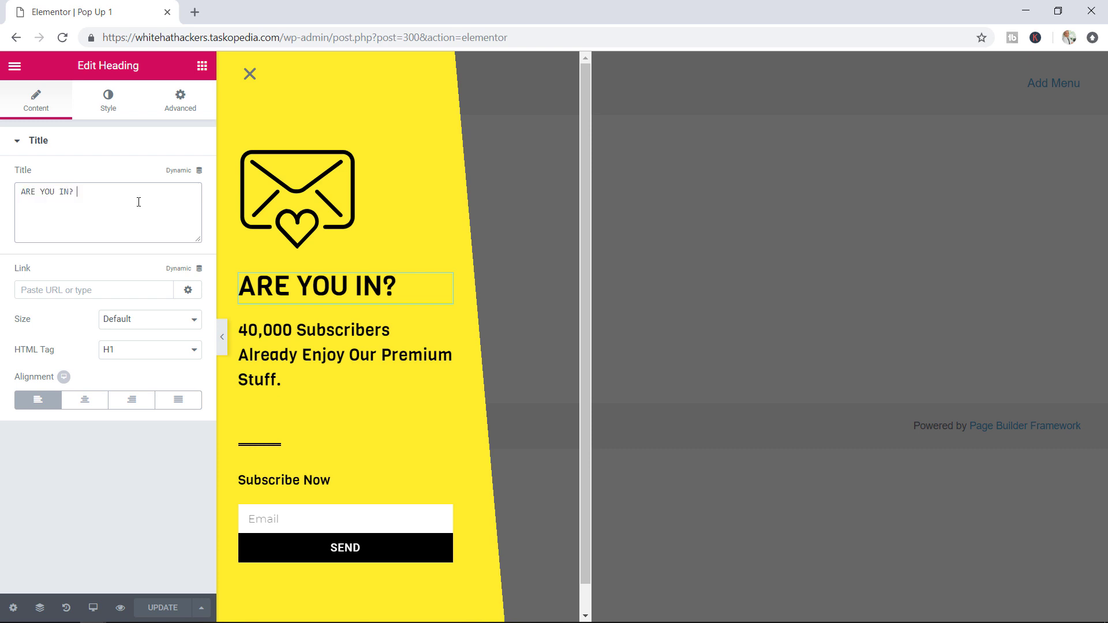
{"action": "left_click", "coordinate": [187, 173]}
{"action": "left_click_drag", "start_coordinate": [190, 202], "coordinate": [184, 275]}
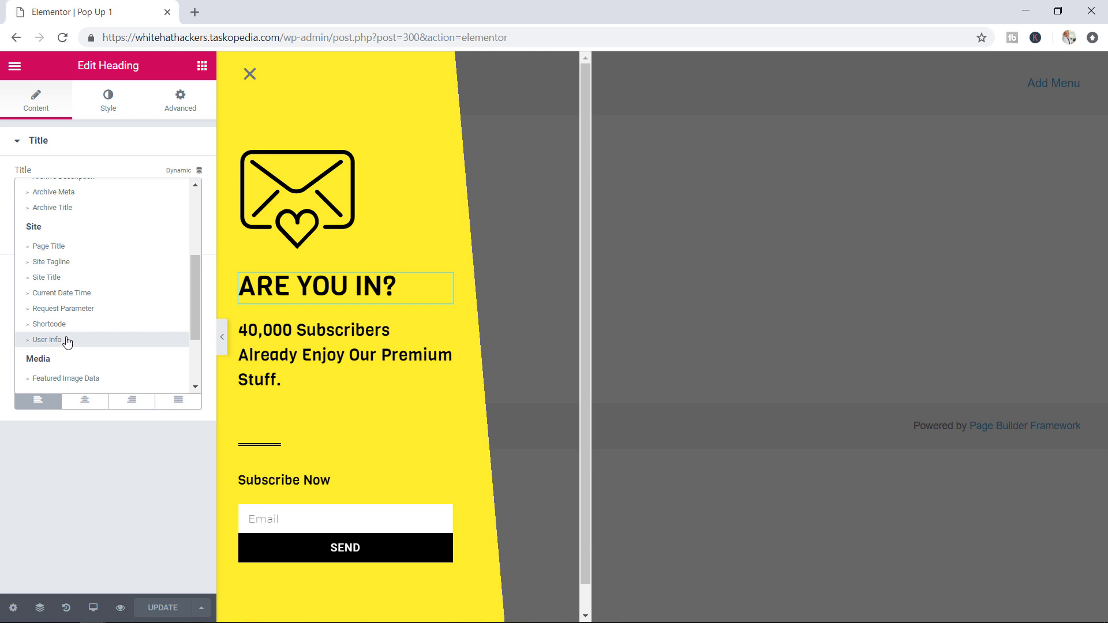
{"action": "left_click", "coordinate": [67, 341]}
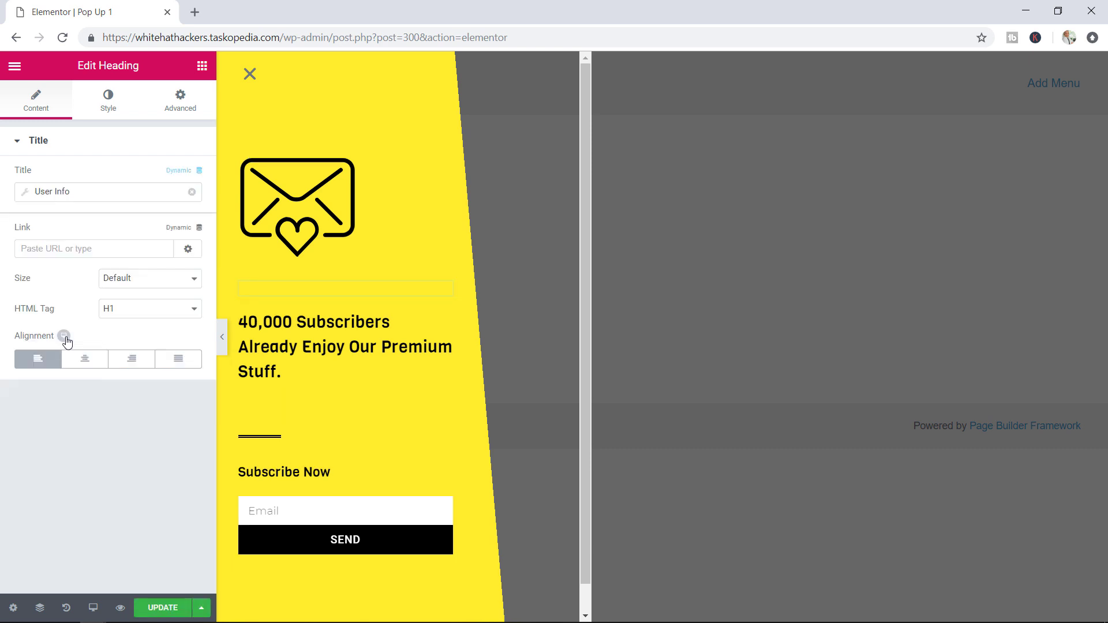
{"action": "left_click", "coordinate": [103, 196]}
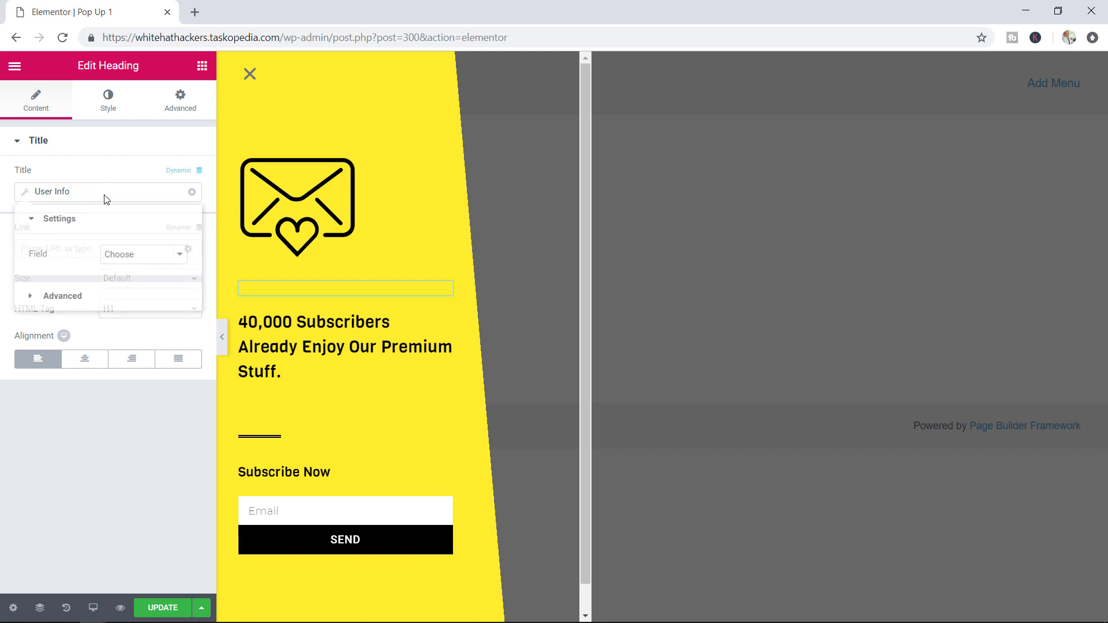
Set the User Info tag's Field to Username, after briefly trying First Name.
{"action": "left_click", "coordinate": [137, 256]}
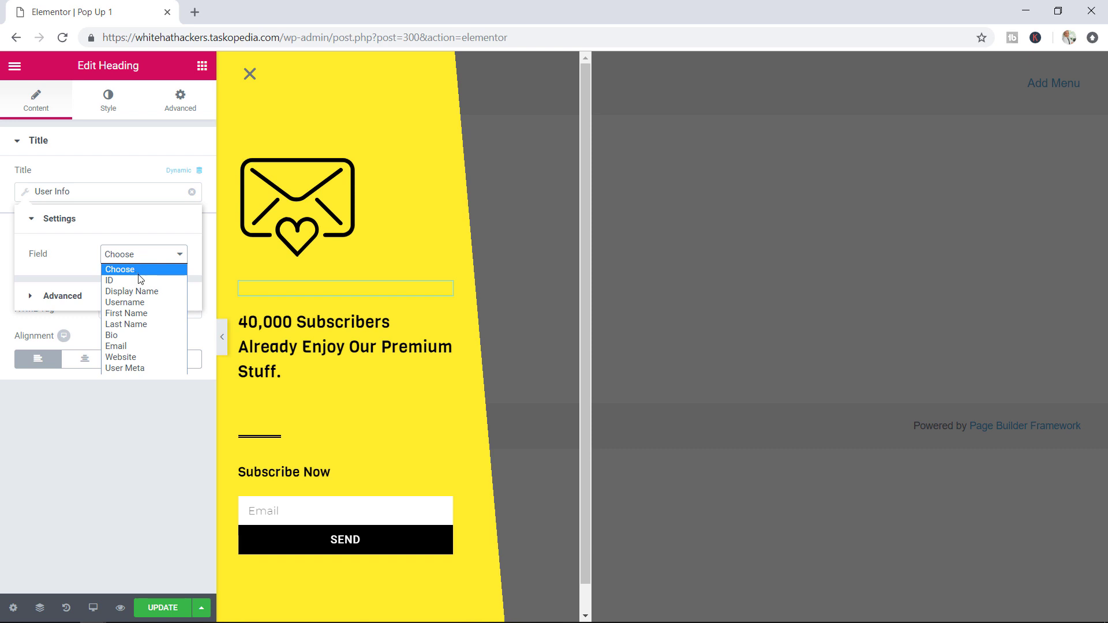
{"action": "left_click", "coordinate": [143, 302]}
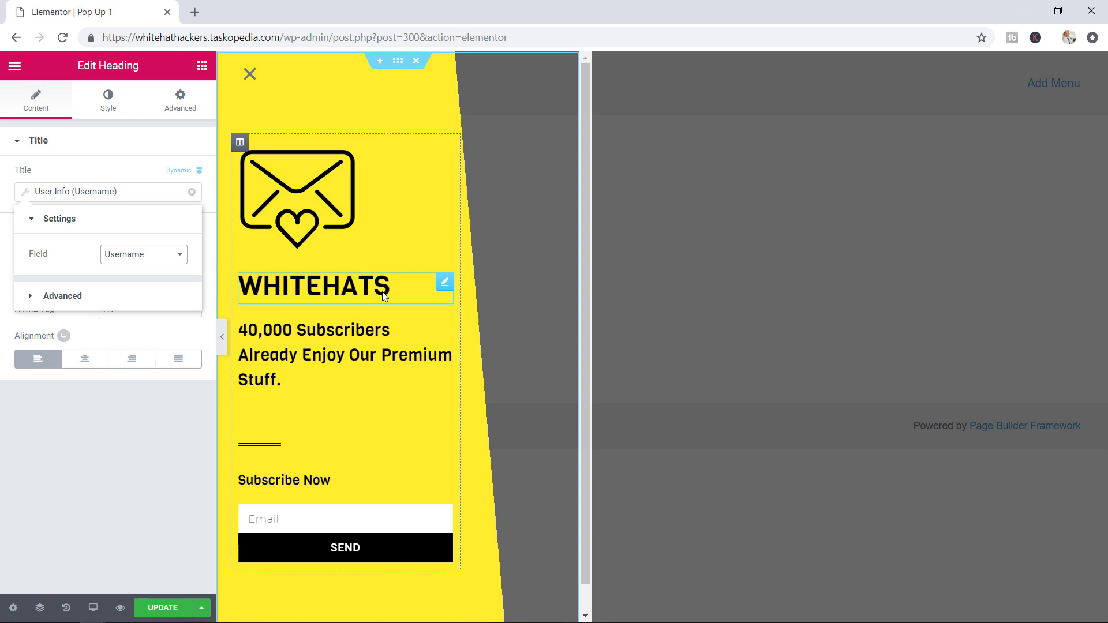
{"action": "left_click", "coordinate": [148, 259]}
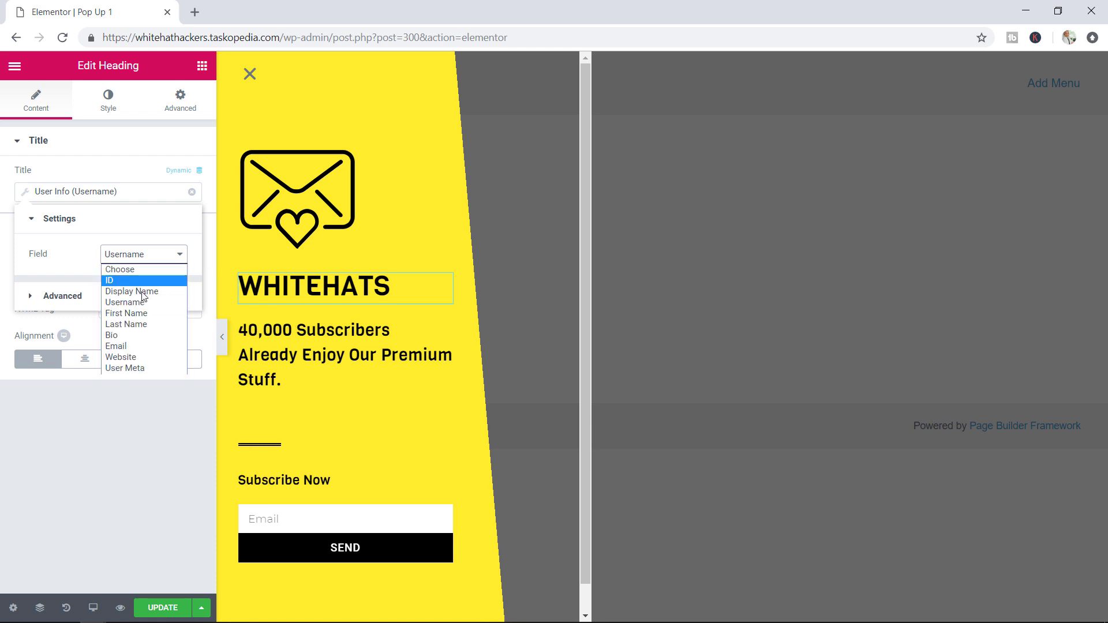
{"action": "left_click", "coordinate": [141, 314]}
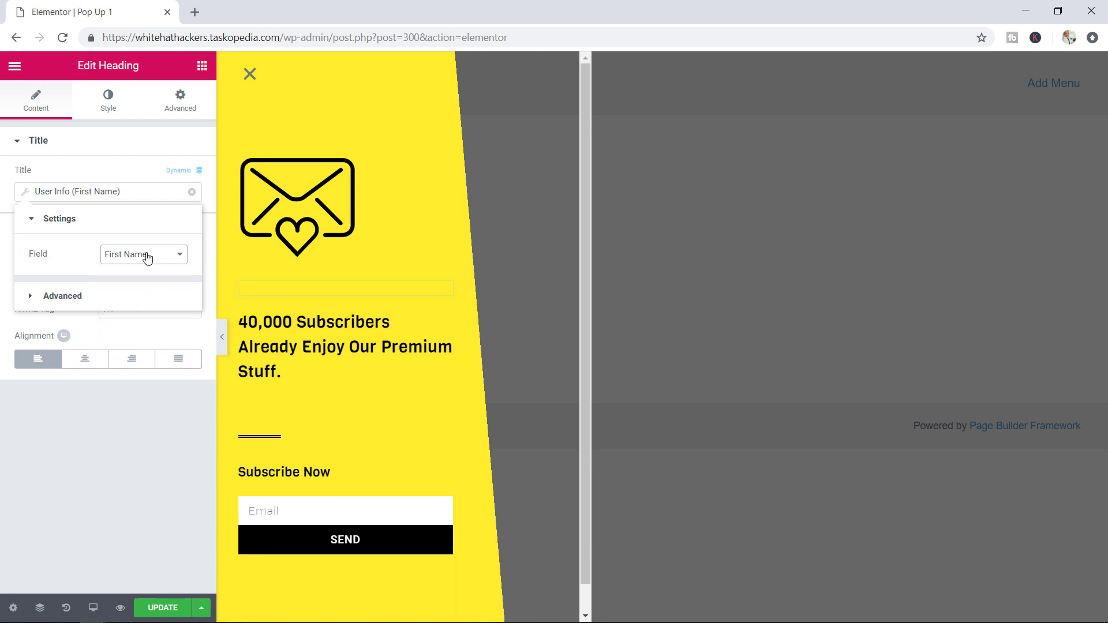
{"action": "left_click", "coordinate": [147, 258]}
{"action": "left_click", "coordinate": [137, 310]}
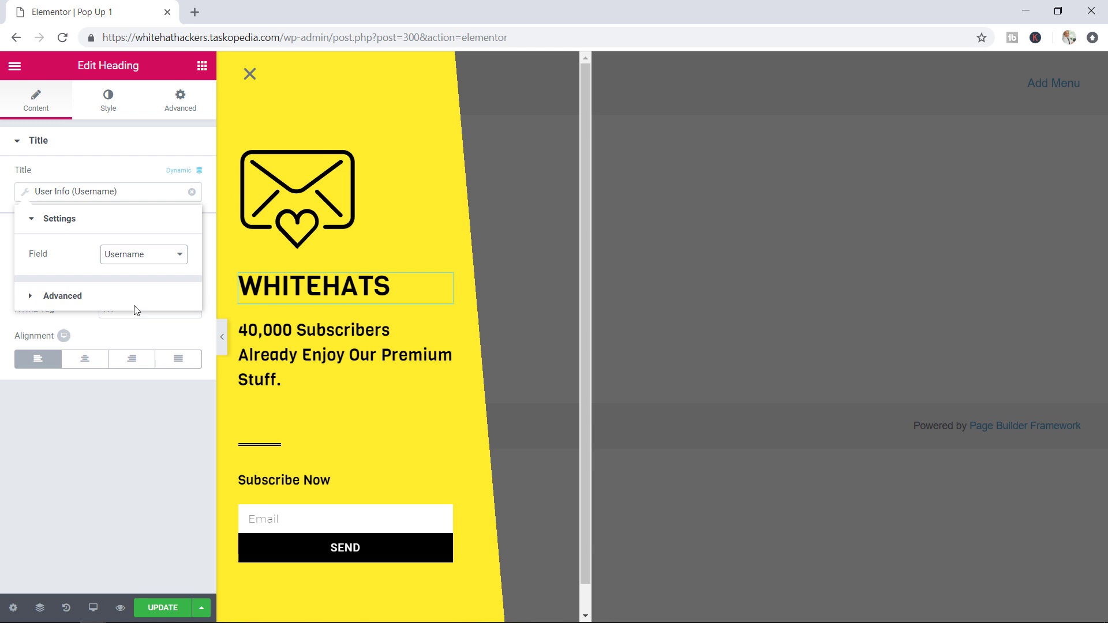
Enter 'My Friend' as the User Info tag's fallback text under Advanced.
{"action": "left_click", "coordinate": [76, 297]}
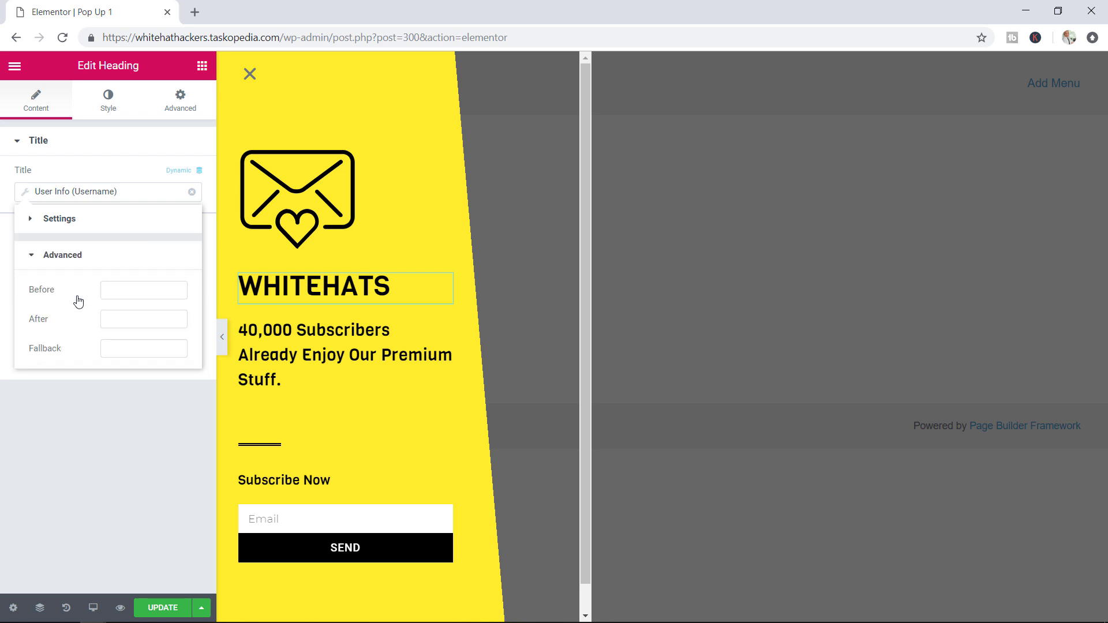
{"action": "left_click", "coordinate": [124, 291]}
{"action": "left_click", "coordinate": [128, 313]}
{"action": "left_click", "coordinate": [119, 345]}
{"action": "type", "text": "M"}
{"action": "key", "text": "BackSpace"}
{"action": "type", "text": "My"}
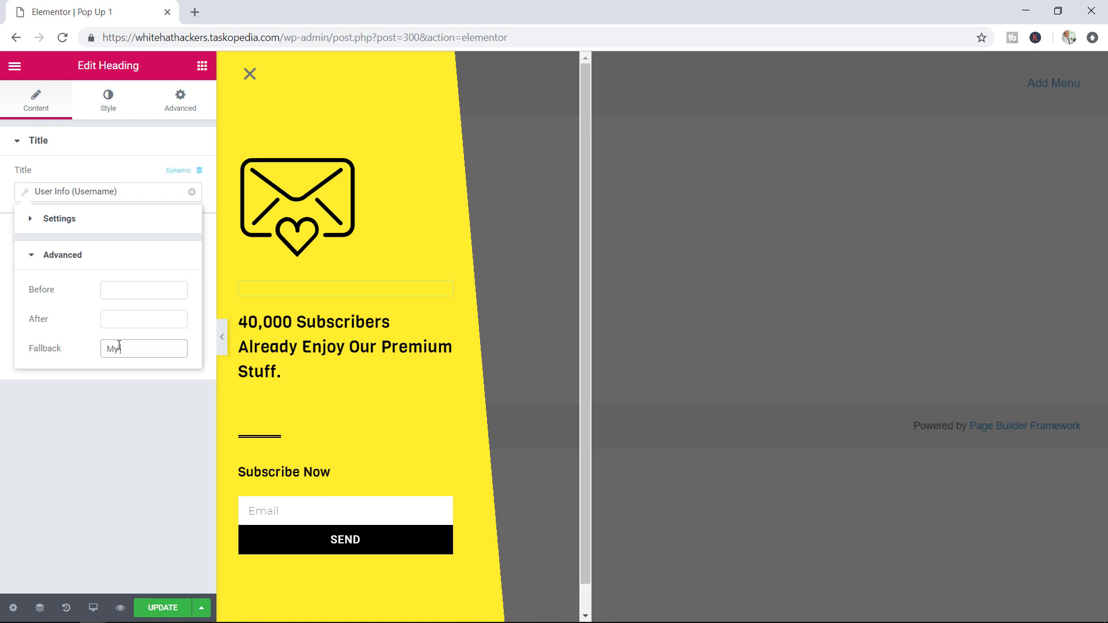
{"action": "type", "text": " Friend"}
{"action": "left_click", "coordinate": [32, 255]}
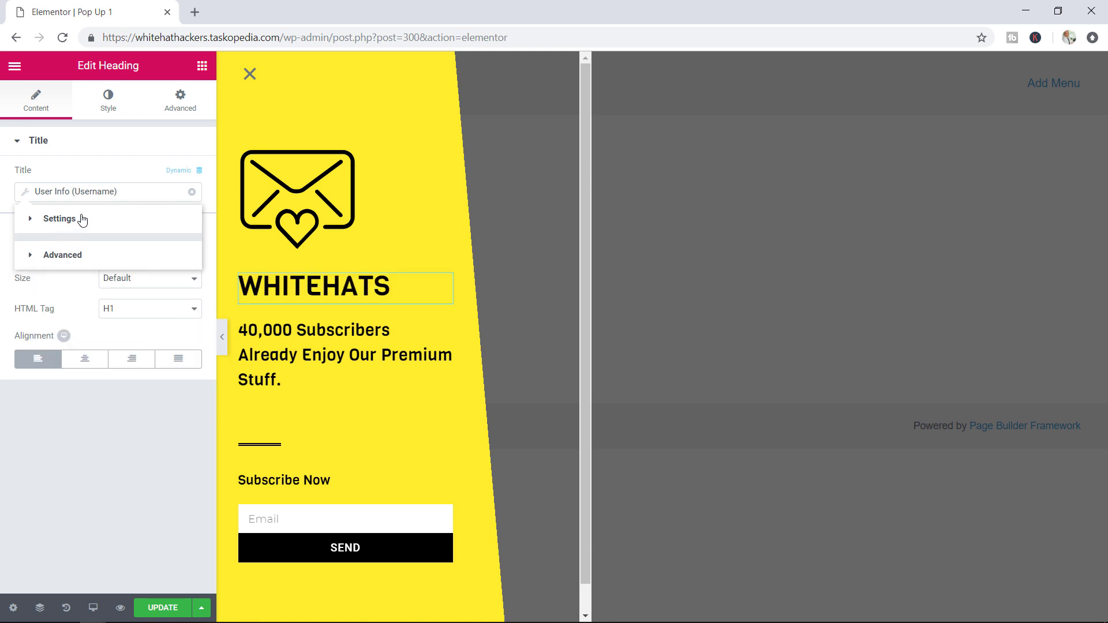
Change the tag's Field to First Name and recheck the My Friend fallback.
{"action": "left_click", "coordinate": [59, 220]}
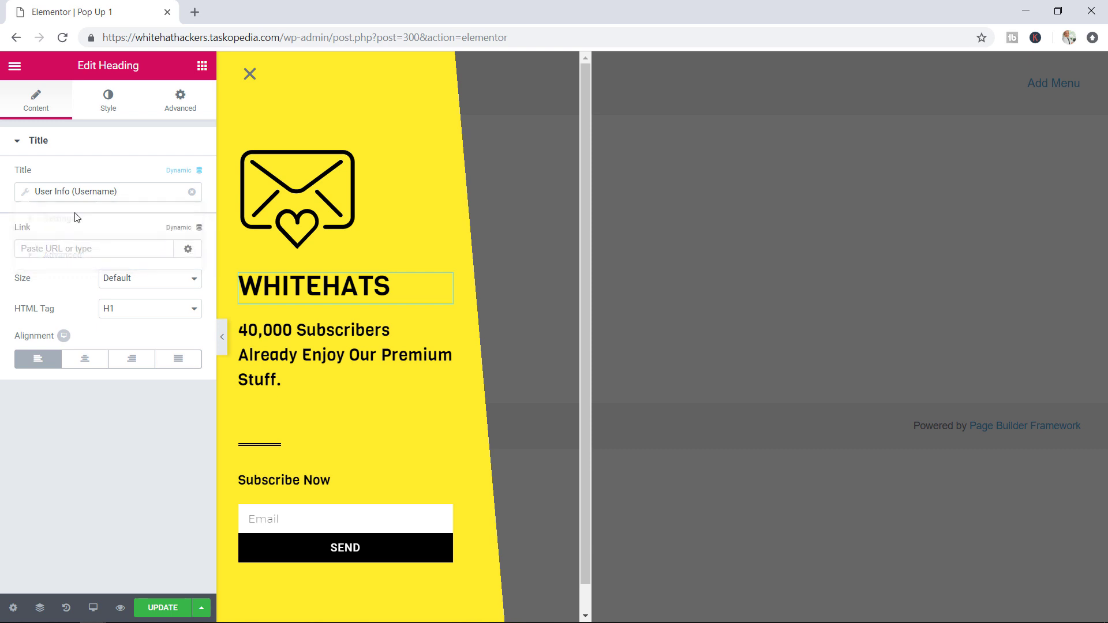
{"action": "left_click", "coordinate": [127, 265]}
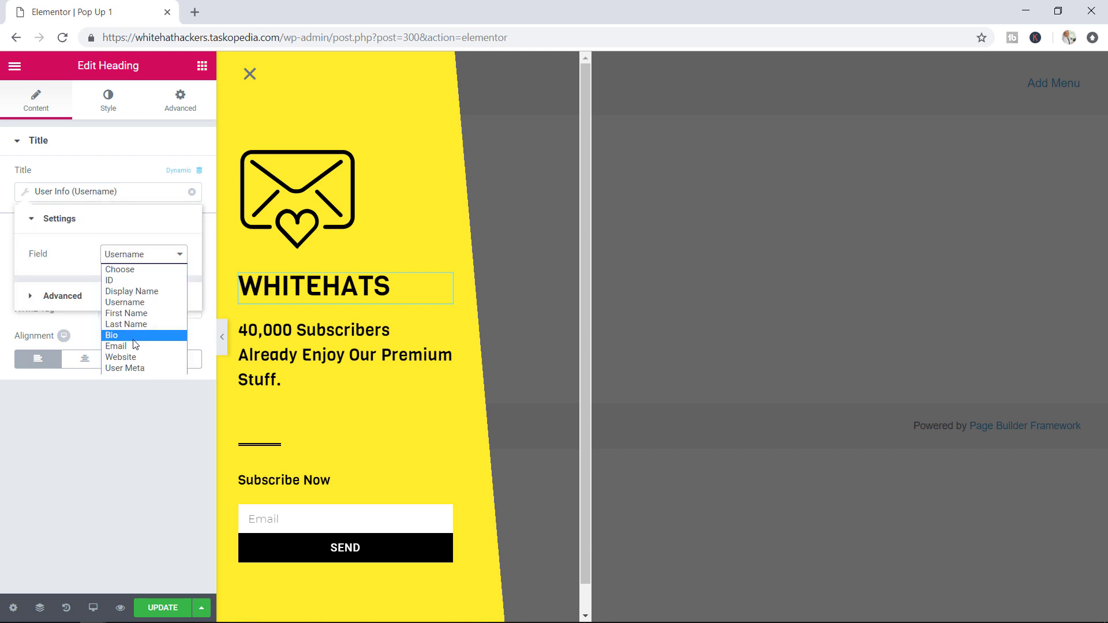
{"action": "left_click", "coordinate": [142, 314]}
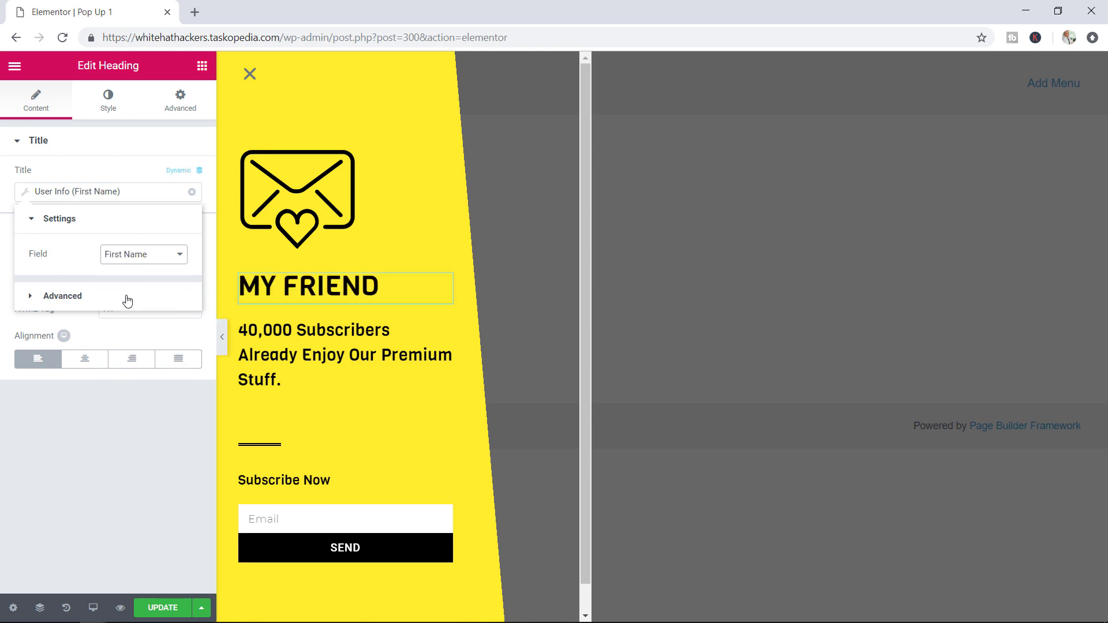
{"action": "left_click", "coordinate": [124, 298]}
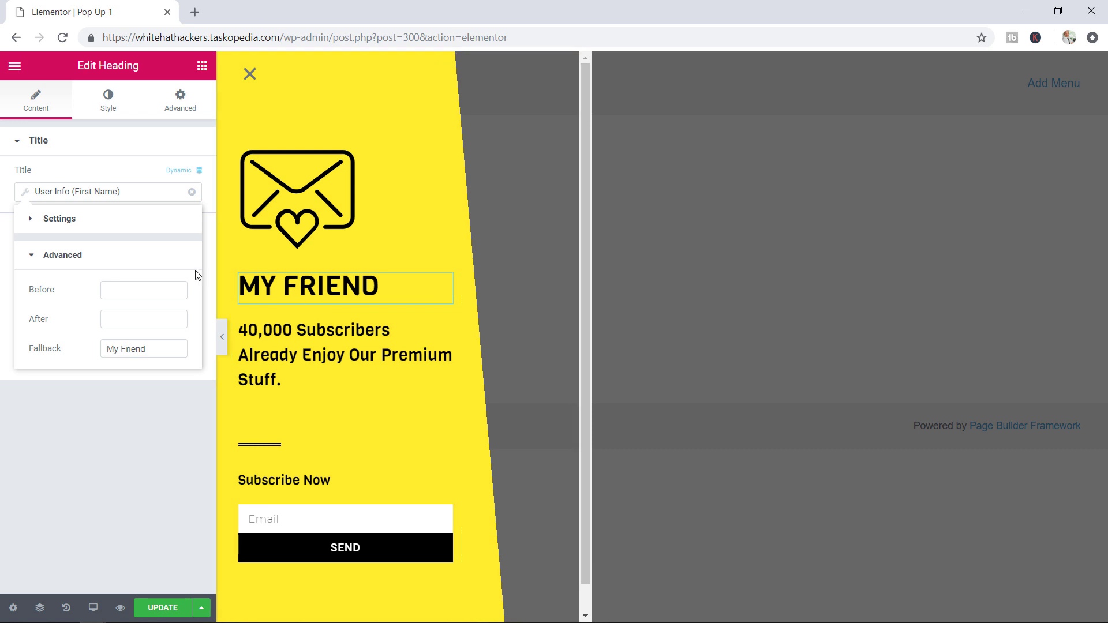
{"action": "left_click", "coordinate": [31, 254]}
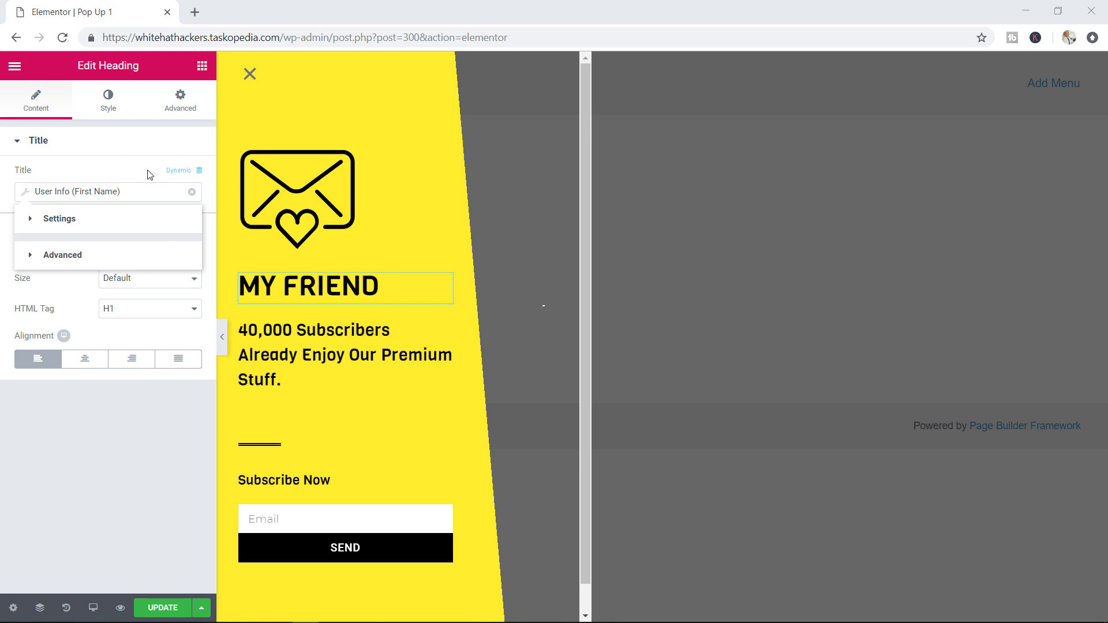
From the editor menu, reach Templates > Popups in WordPress admin and create a second, unnamed popup template.
{"action": "left_click", "coordinate": [10, 68]}
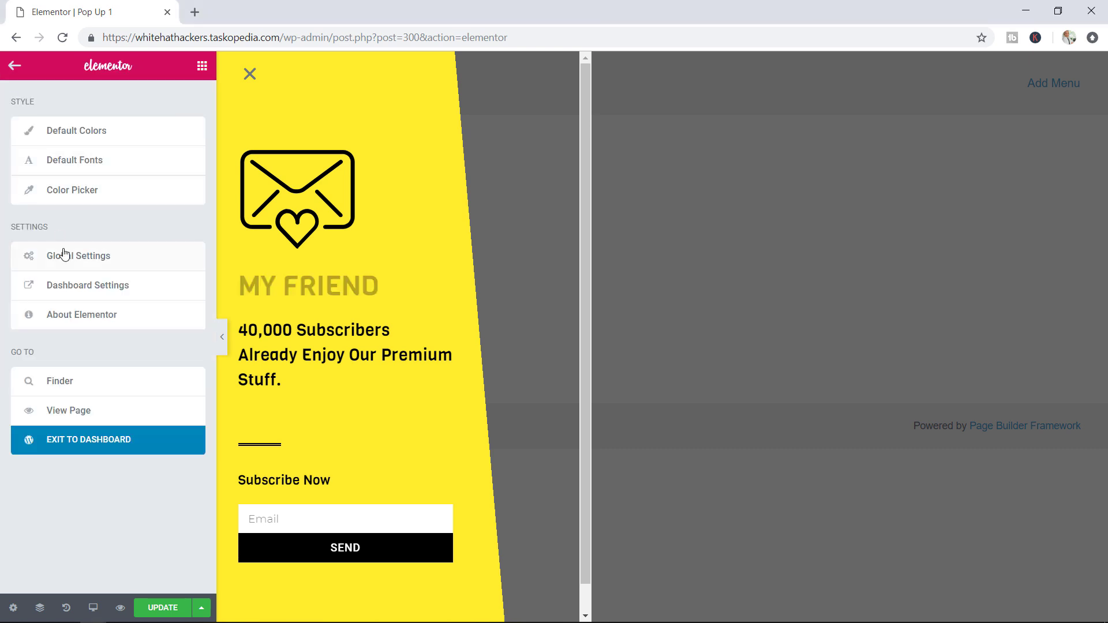
{"action": "left_click", "coordinate": [85, 290]}
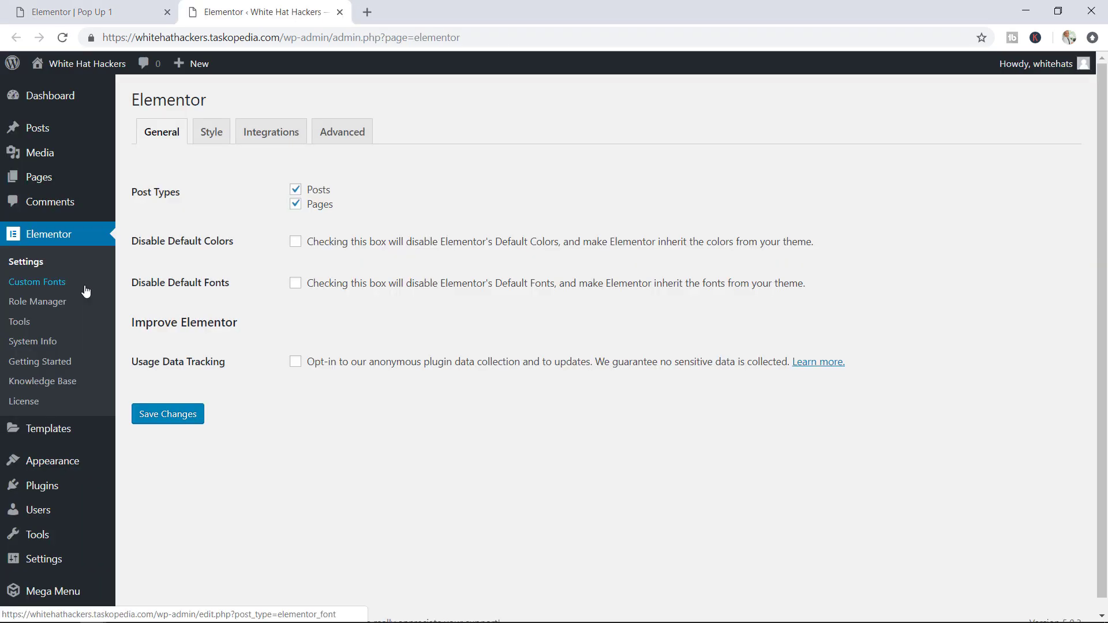
{"action": "mouse_move", "coordinate": [74, 436]}
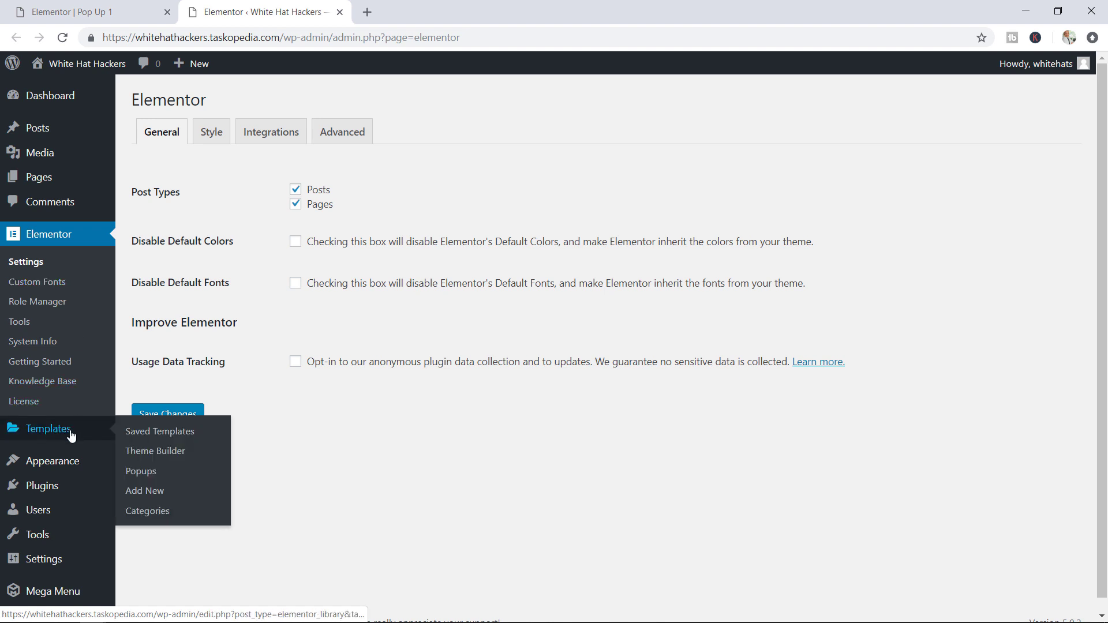
{"action": "left_click", "coordinate": [151, 483]}
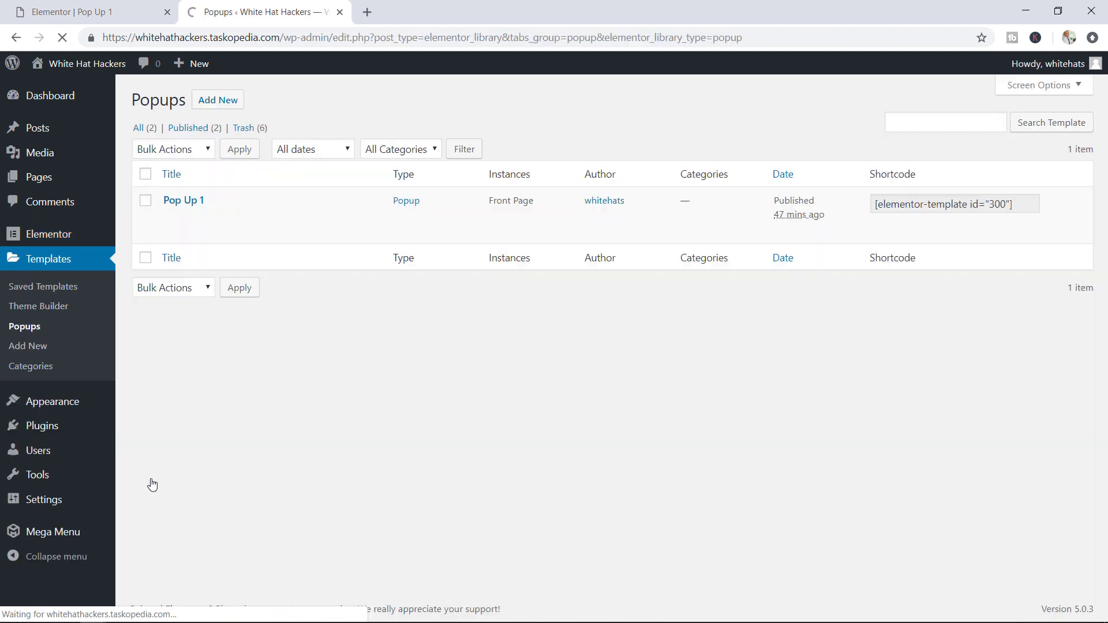
{"action": "left_click", "coordinate": [226, 98]}
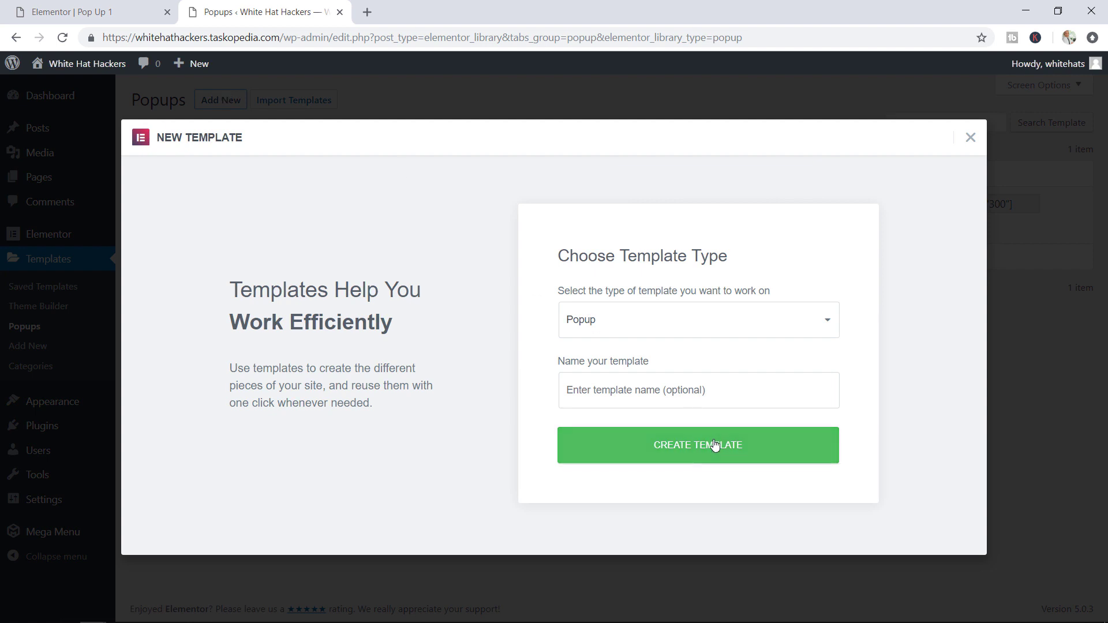
{"action": "left_click", "coordinate": [714, 445]}
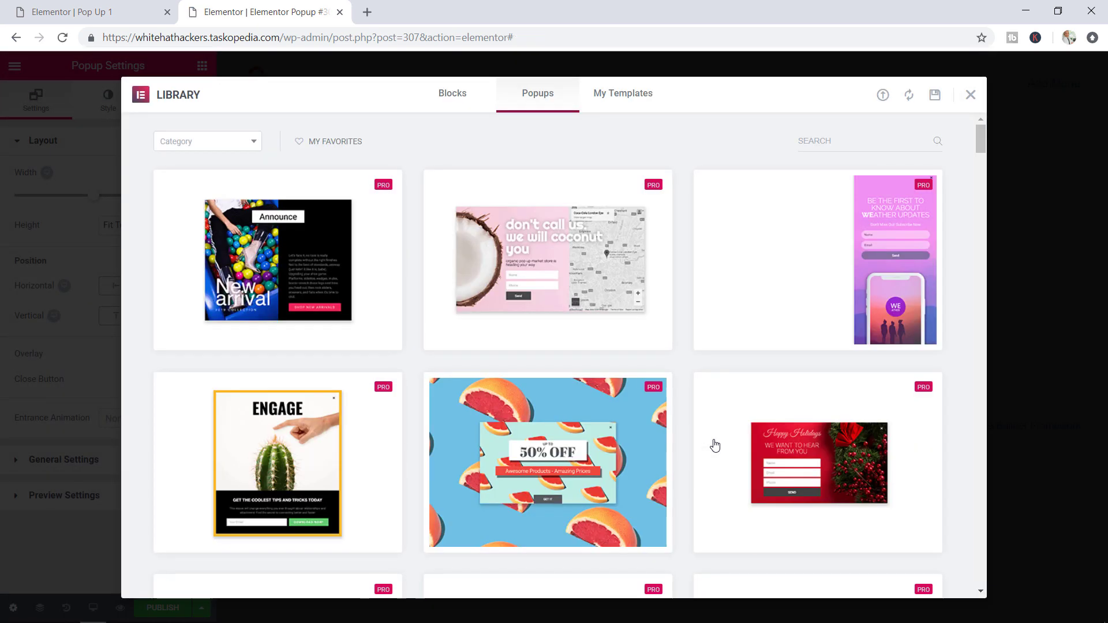
{"action": "mouse_move", "coordinate": [554, 255]}
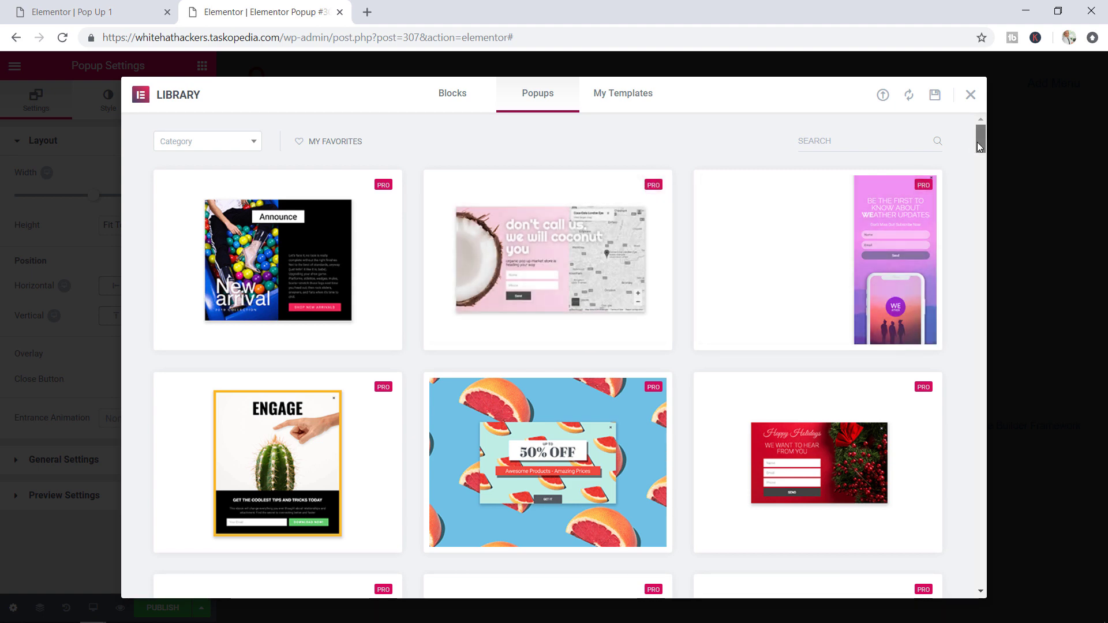
{"action": "left_click_drag", "start_coordinate": [980, 145], "coordinate": [934, 320]}
{"action": "scroll", "coordinate": [934, 321], "scroll_direction": "down", "scroll_amount": 5}
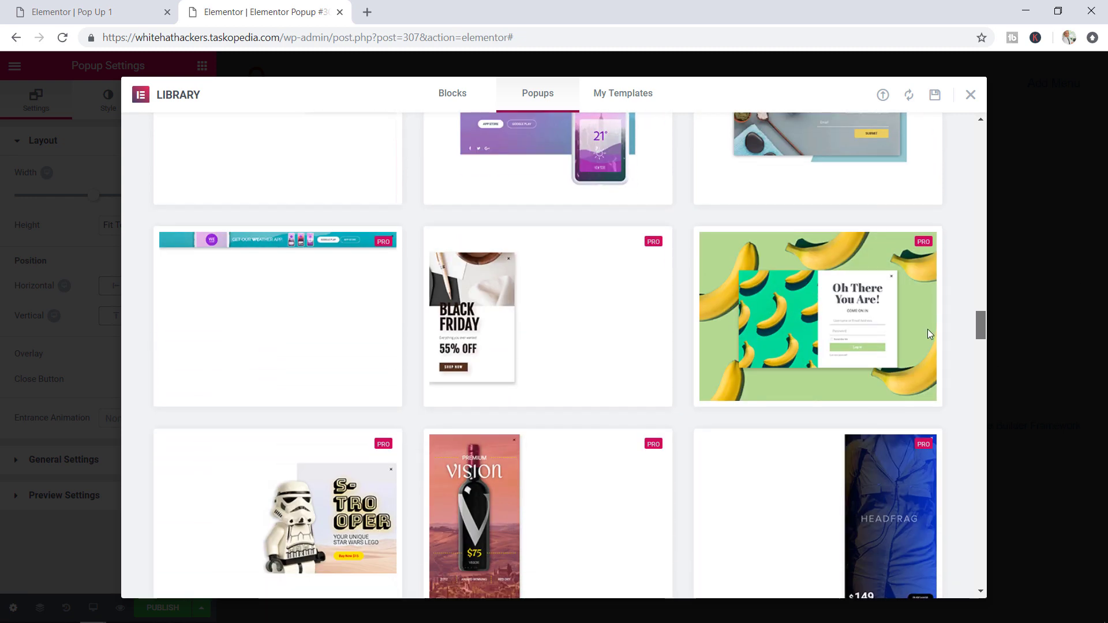
{"action": "scroll", "coordinate": [929, 335], "scroll_direction": "down", "scroll_amount": 5}
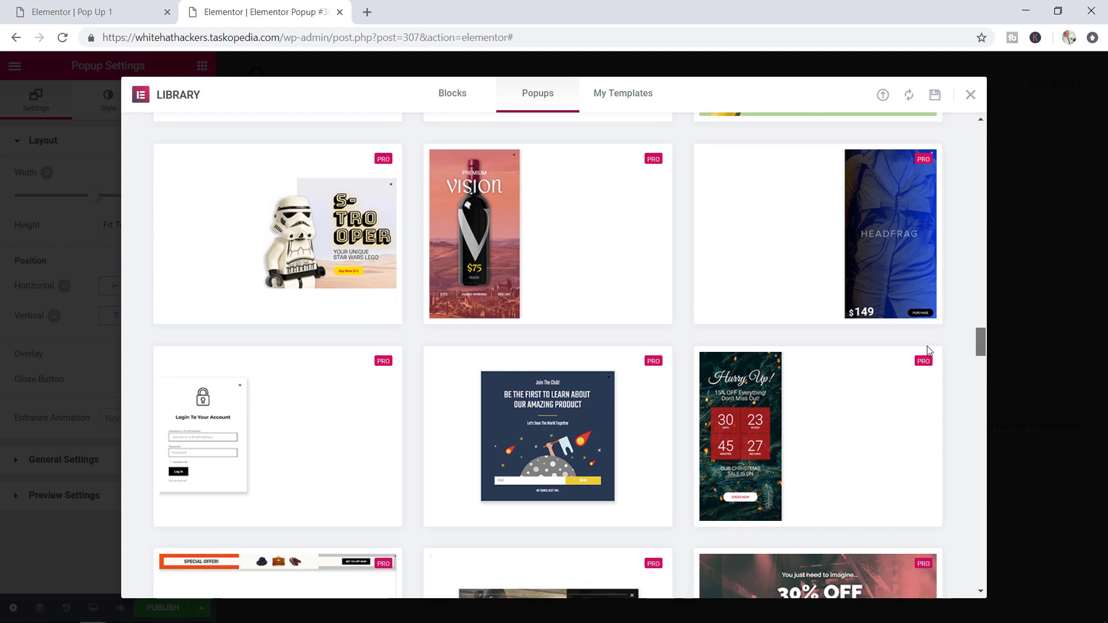
{"action": "scroll", "coordinate": [929, 350], "scroll_direction": "down", "scroll_amount": 10}
{"action": "scroll", "coordinate": [926, 386], "scroll_direction": "up", "scroll_amount": 20}
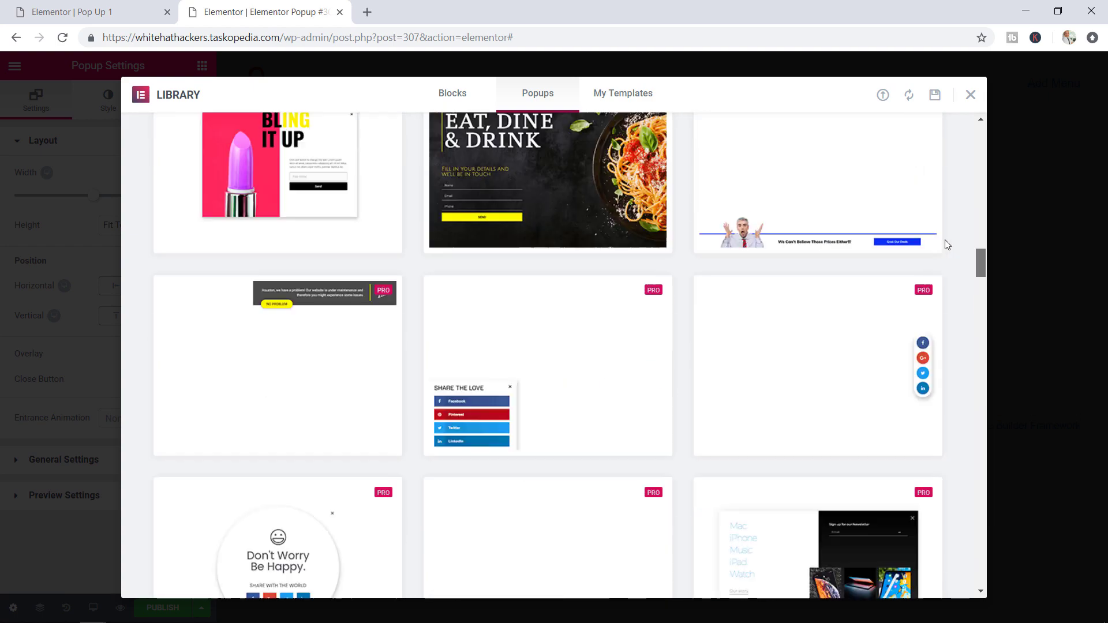
{"action": "scroll", "coordinate": [947, 245], "scroll_direction": "up", "scroll_amount": 15}
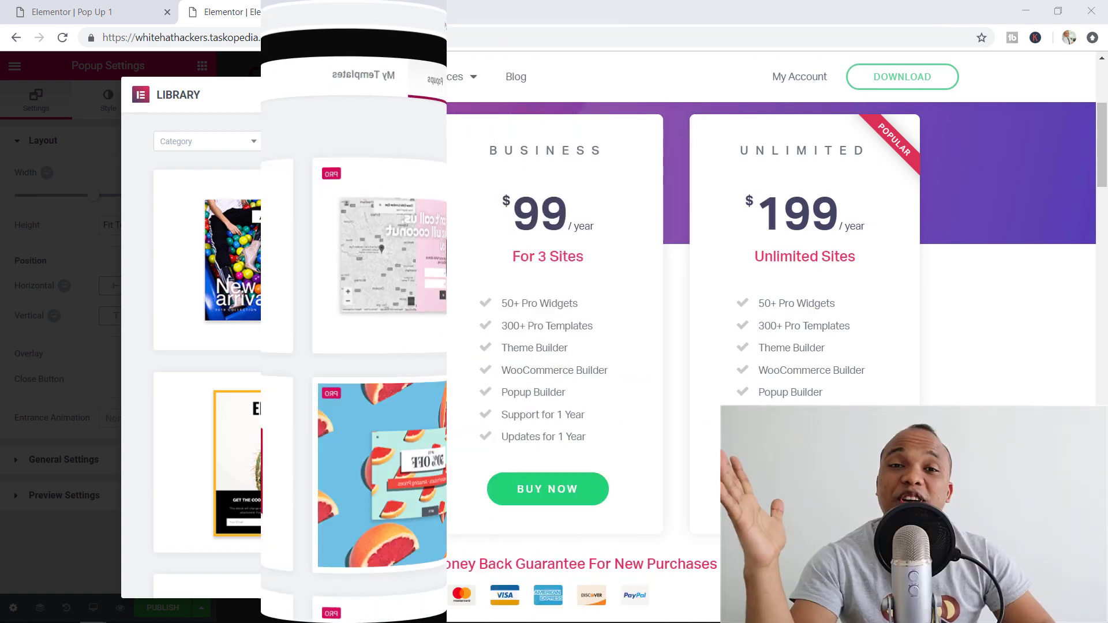